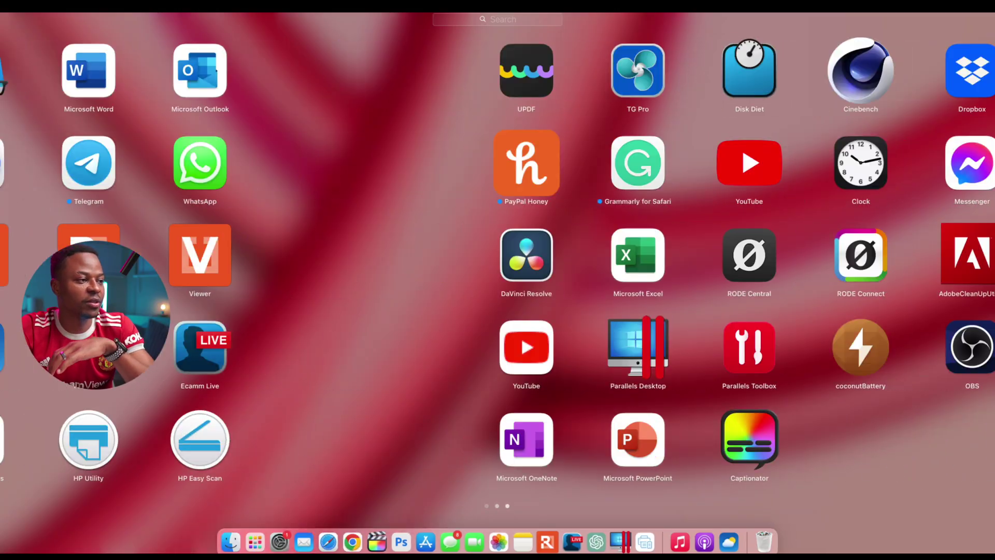
Step: Open System Settings and start the macOS Sonoma 14.4 Beta download from Software Update's More Info
scroll(497, 259, left, 2)
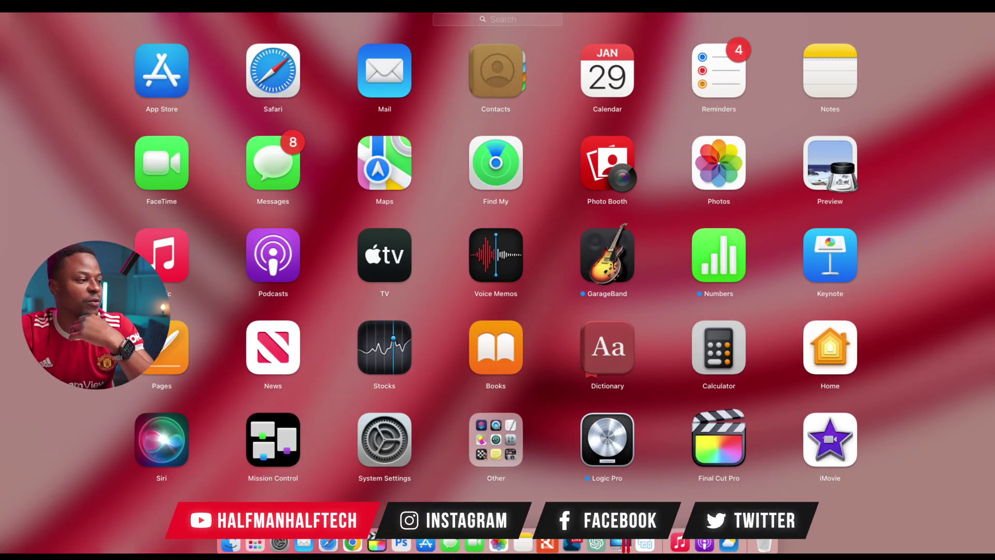
click(384, 440)
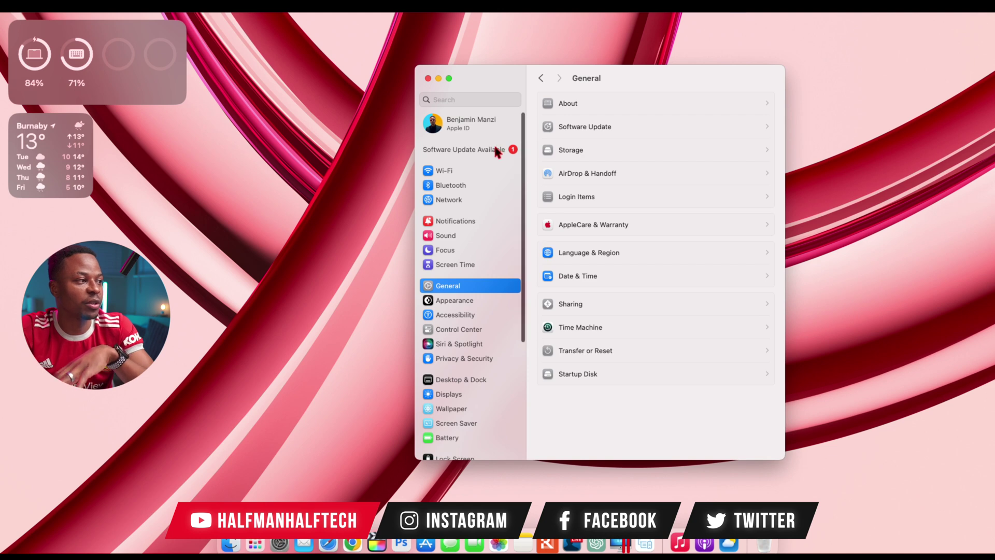
click(495, 149)
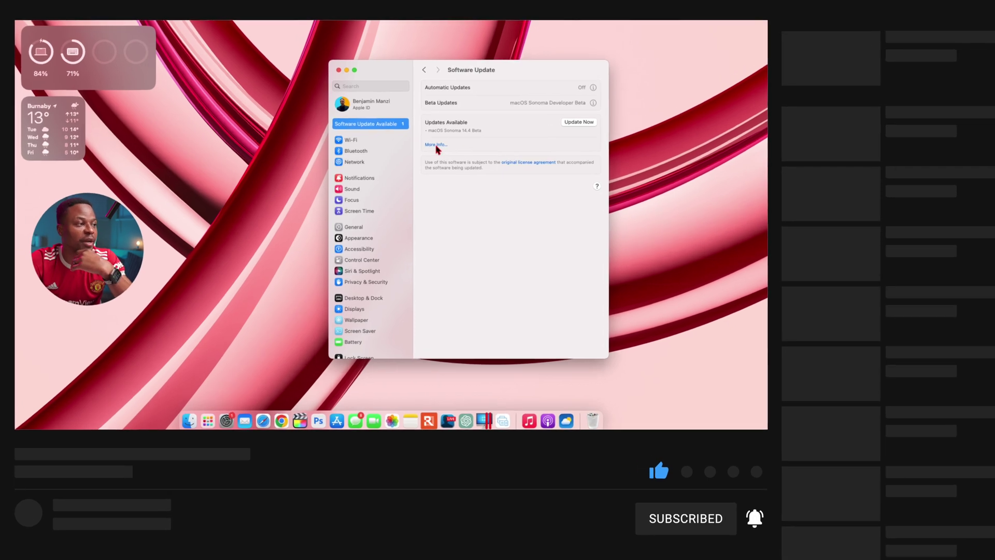
click(422, 140)
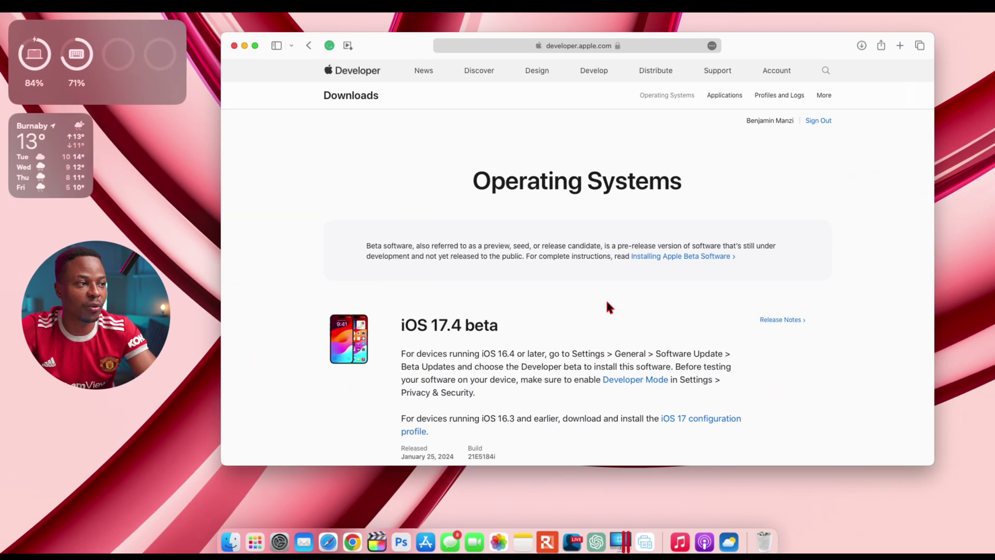
scroll(607, 306, down, 15)
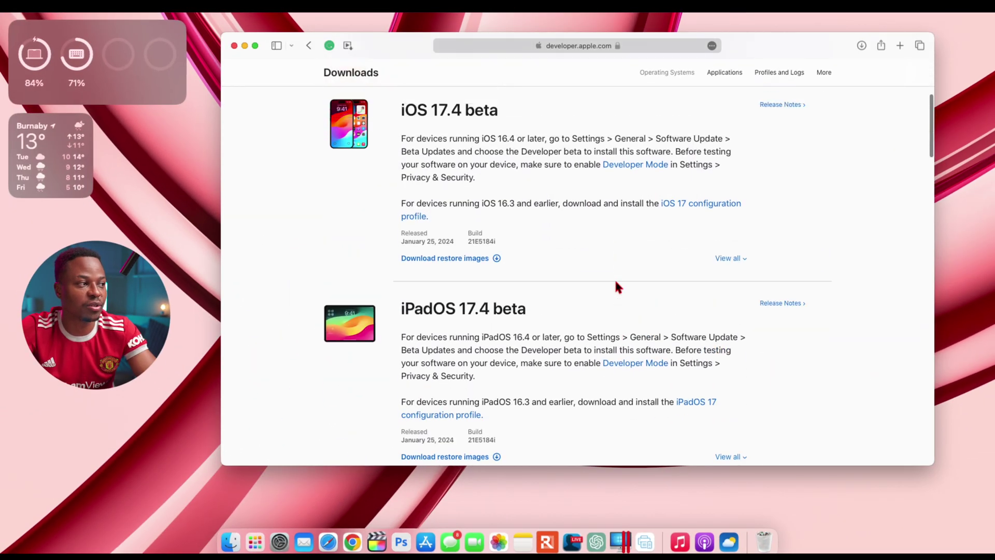
scroll(616, 286, up, 3)
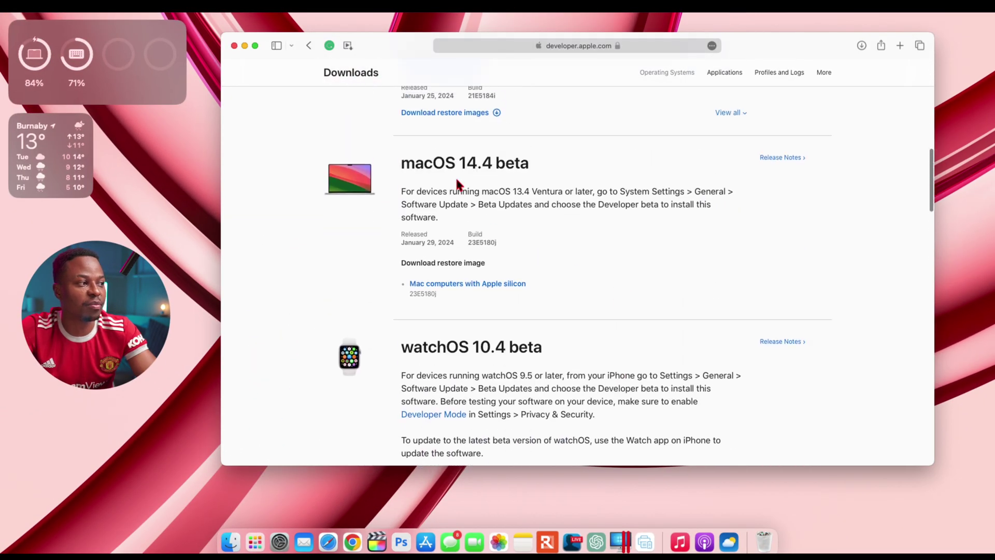
scroll(493, 260, down, 10)
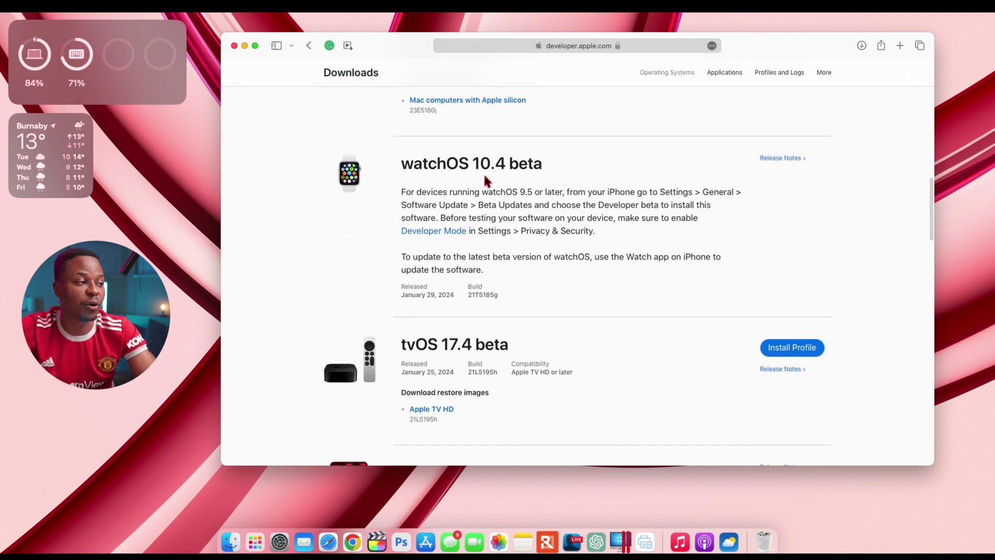
scroll(485, 178, up, 8)
scroll(485, 180, up, 15)
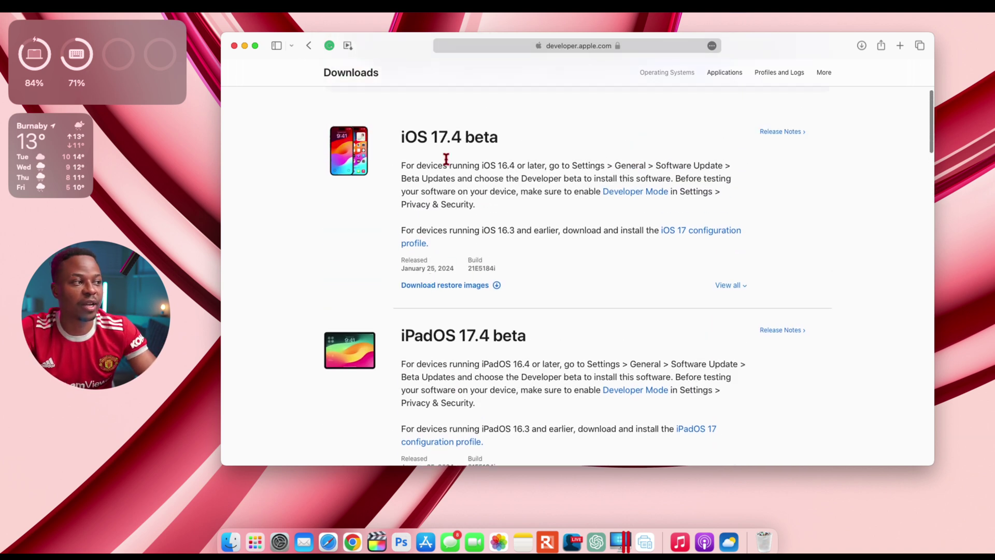
scroll(448, 165, down, 5)
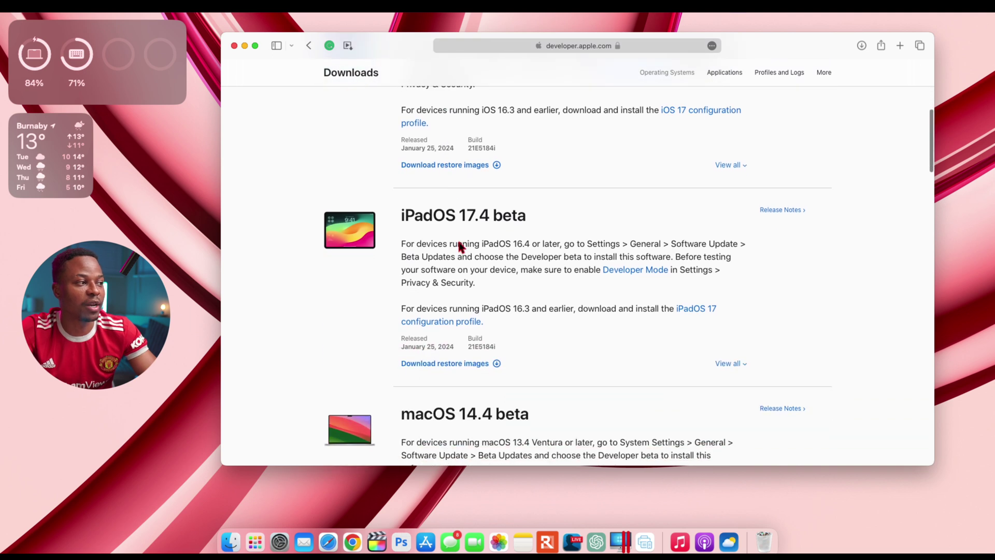
scroll(456, 224, down, 20)
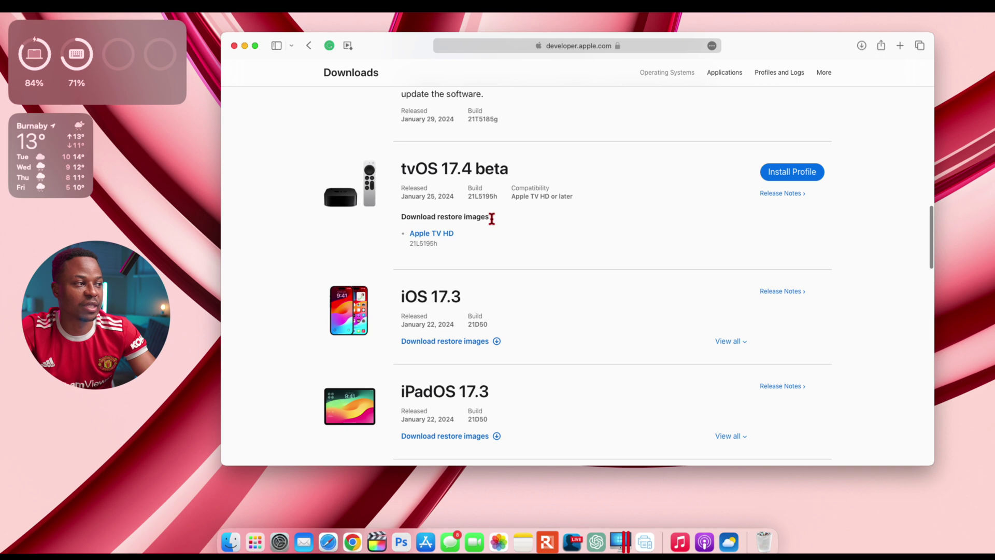
scroll(469, 199, up, 12)
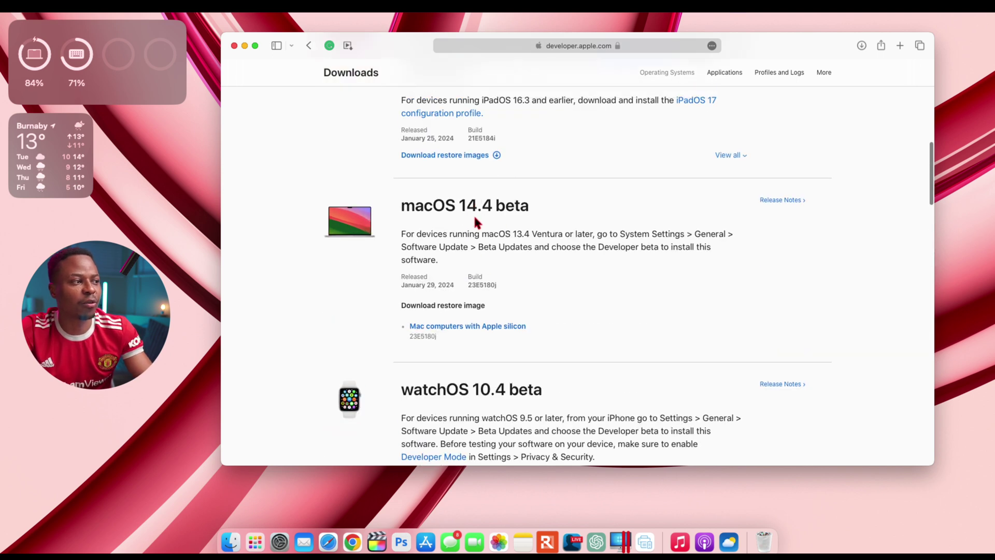
scroll(477, 384, down, 2)
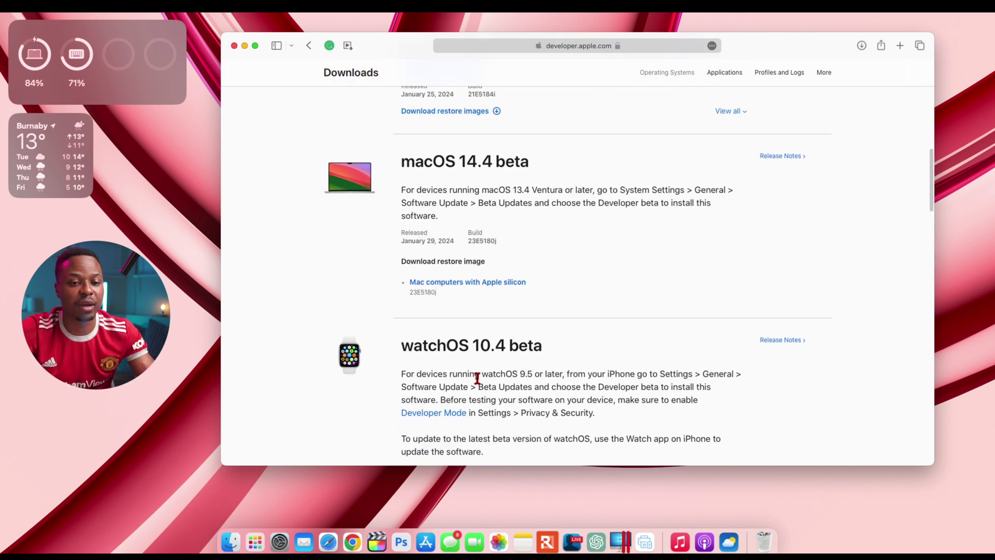
scroll(482, 378, up, 3)
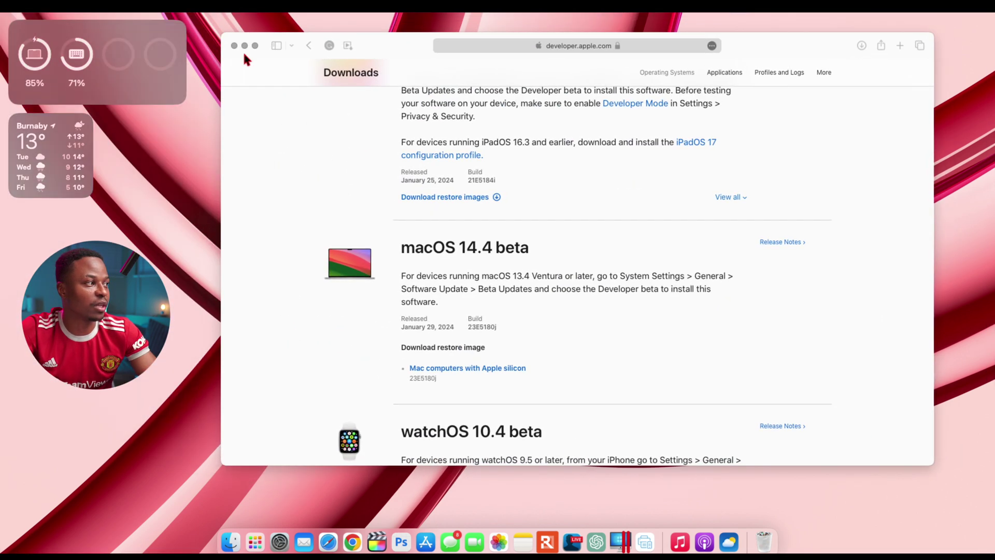
Step: Minimize the Safari window to the Dock so the desktop shows
click(244, 46)
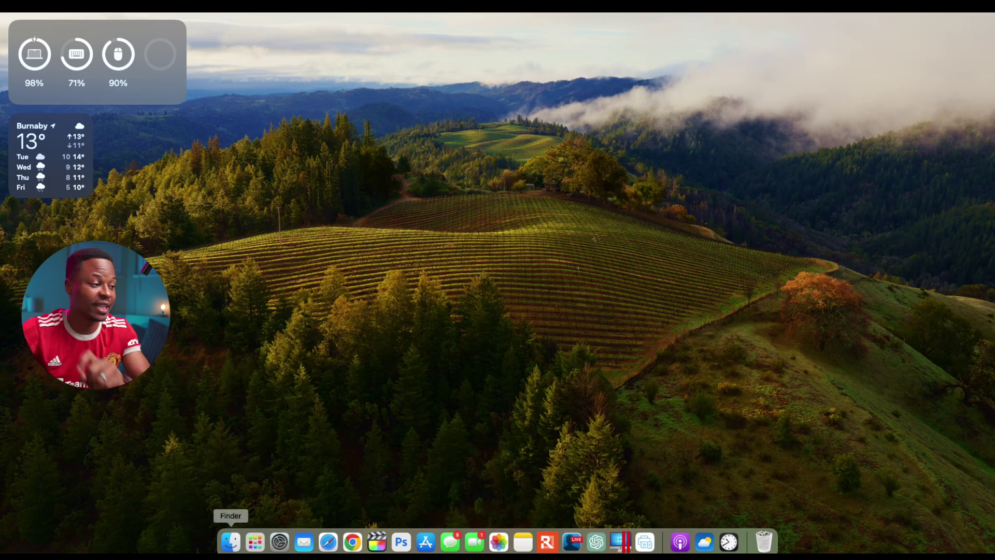
Step: Confirm General > Software Update shows macOS Sonoma Beta 14.4 (23E5180j) up to date, then minimize Settings
click(280, 542)
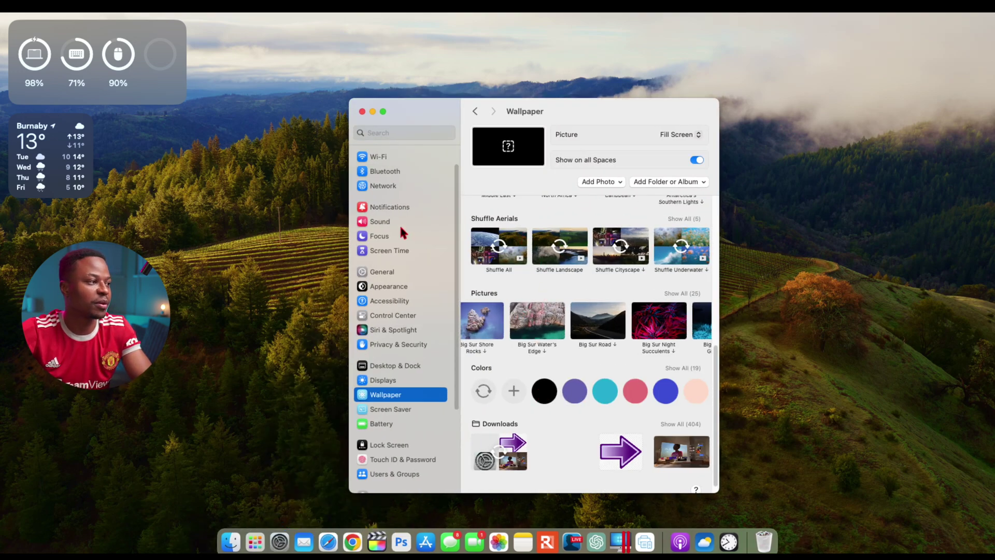
click(394, 272)
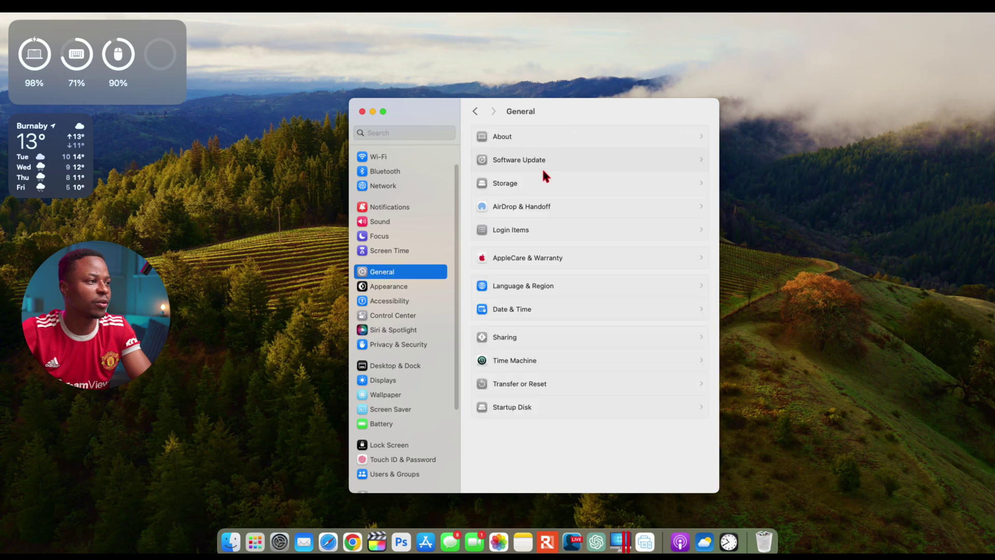
click(542, 166)
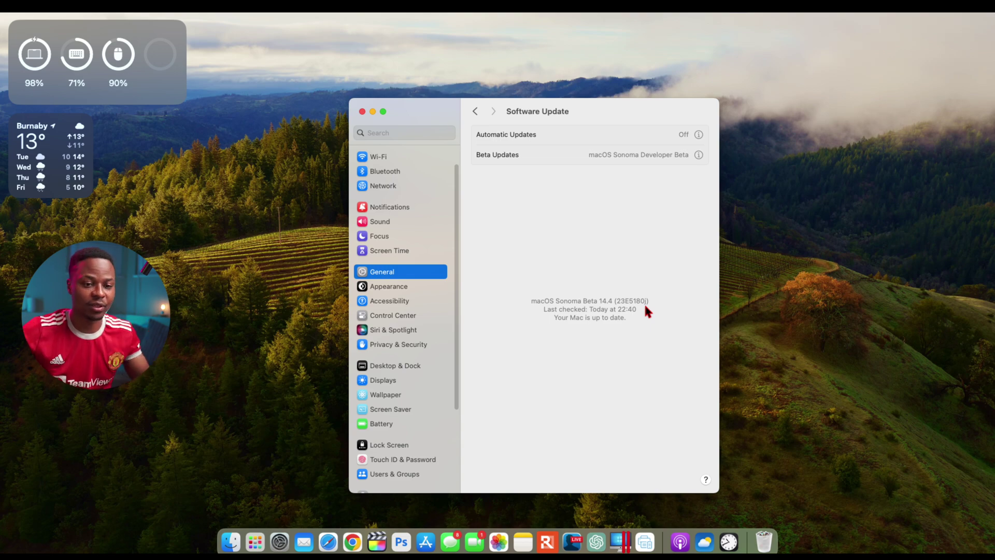
click(372, 112)
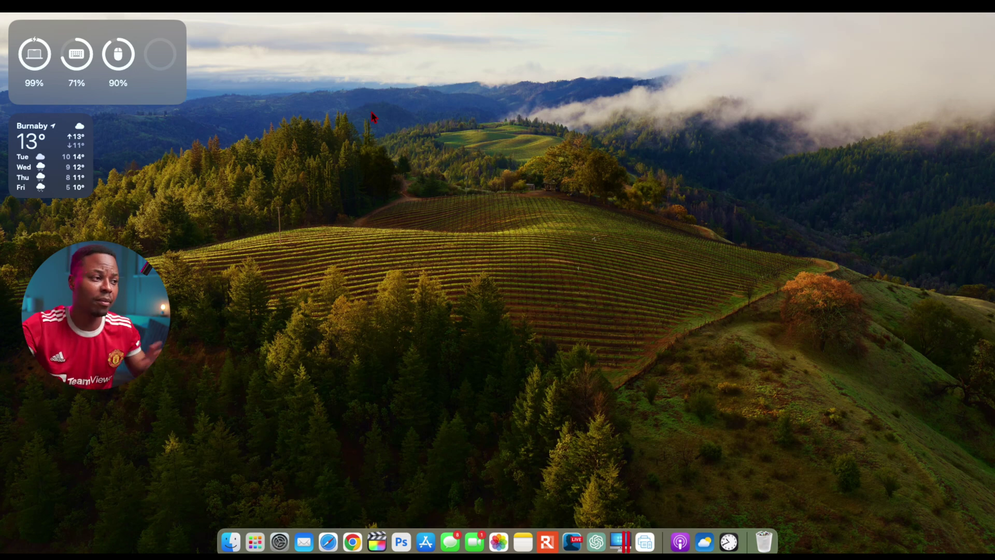
Step: In Wallpaper settings, browse the Pictures row and choose Radial Purple as the desktop wallpaper
click(279, 542)
scroll(415, 362, down, 2)
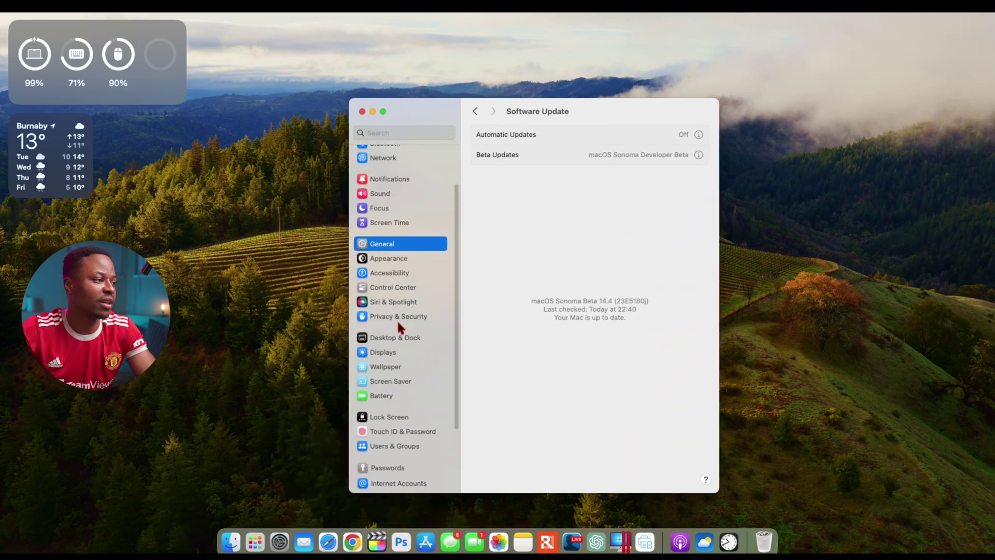
click(391, 369)
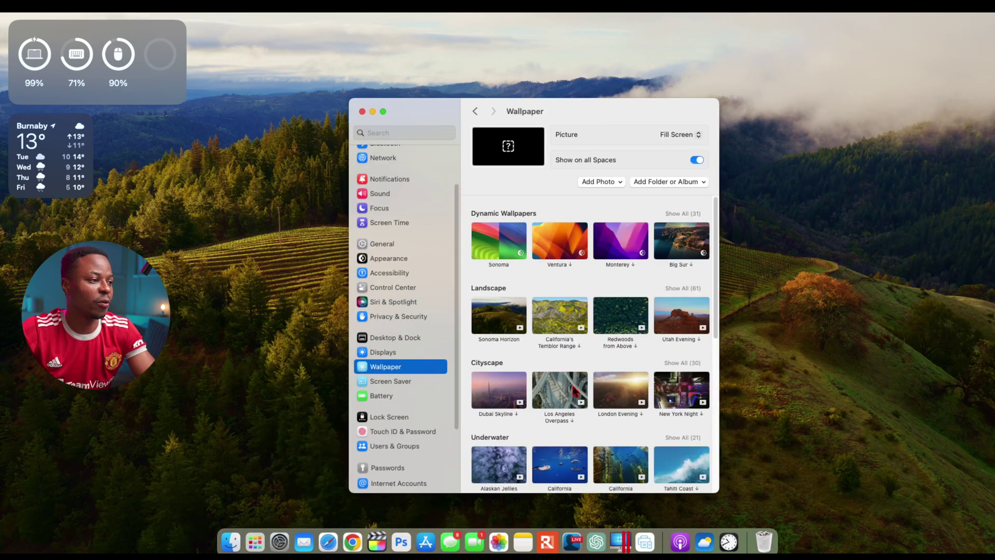
scroll(571, 381, down, 5)
scroll(583, 313, right, 10)
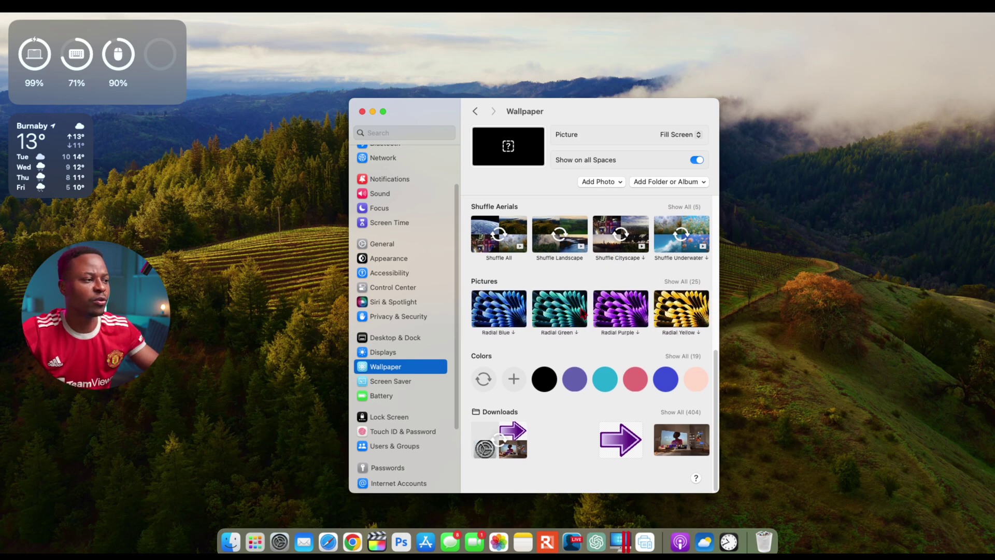
scroll(583, 314, right, 3)
scroll(586, 311, right, 5)
scroll(526, 319, right, 10)
scroll(526, 319, right, 10)
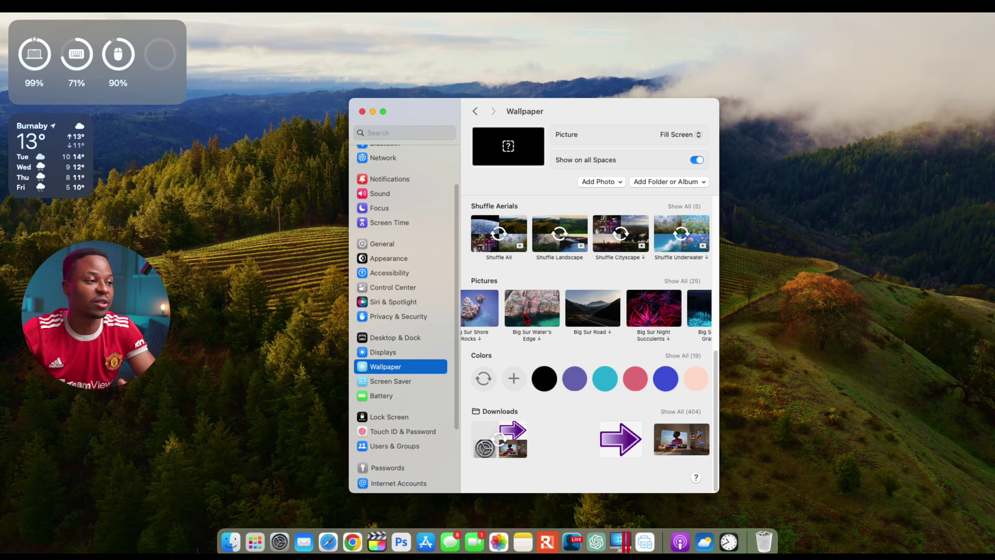
scroll(525, 317, right, 15)
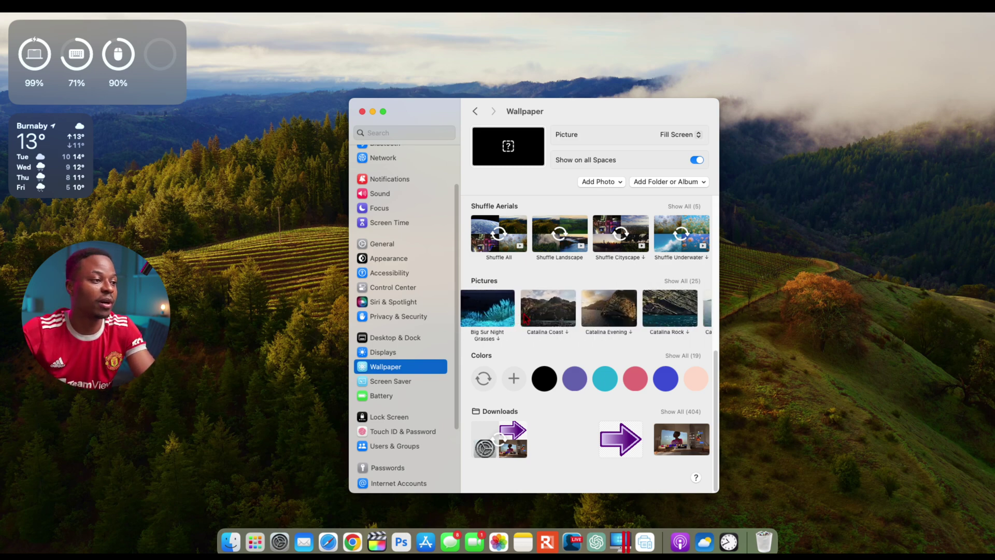
scroll(525, 317, left, 20)
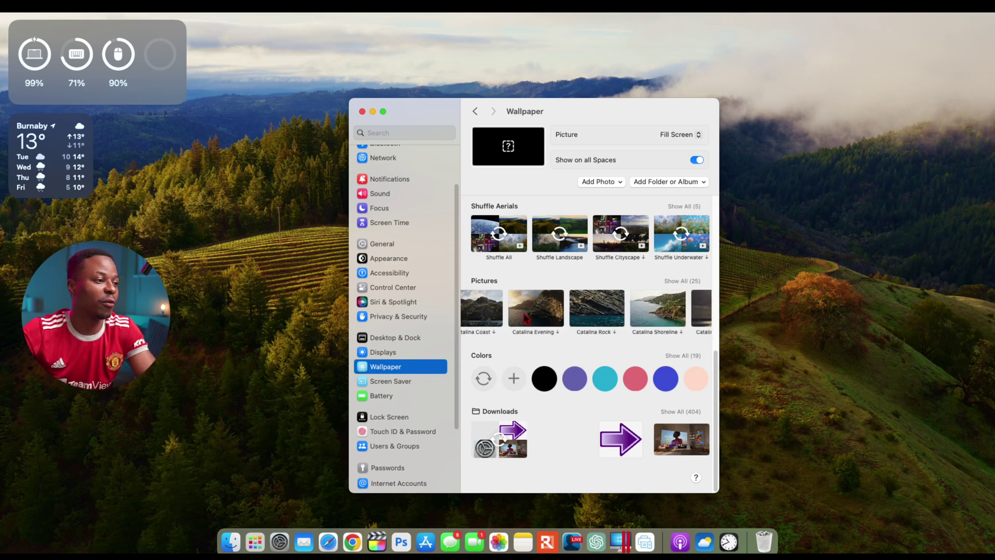
scroll(525, 317, left, 20)
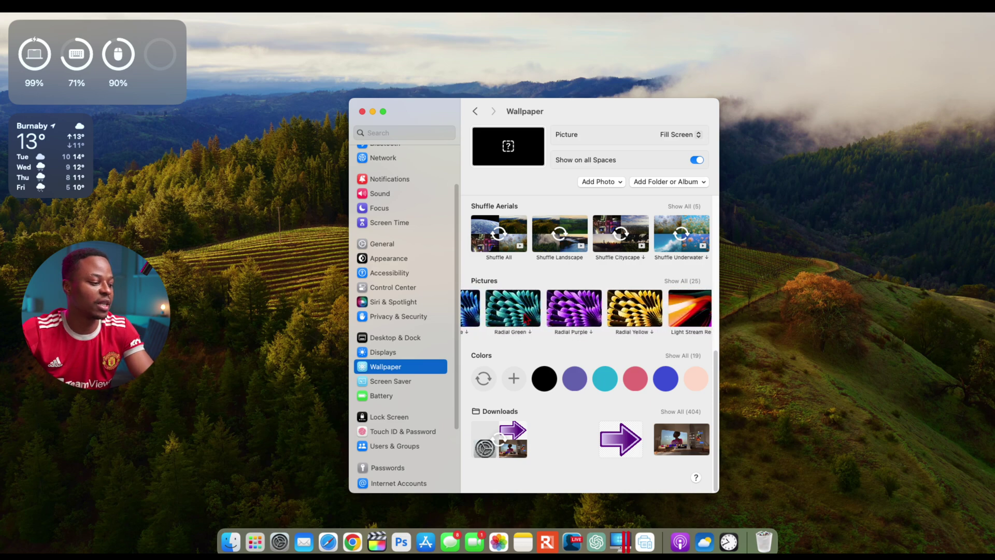
scroll(527, 318, left, 10)
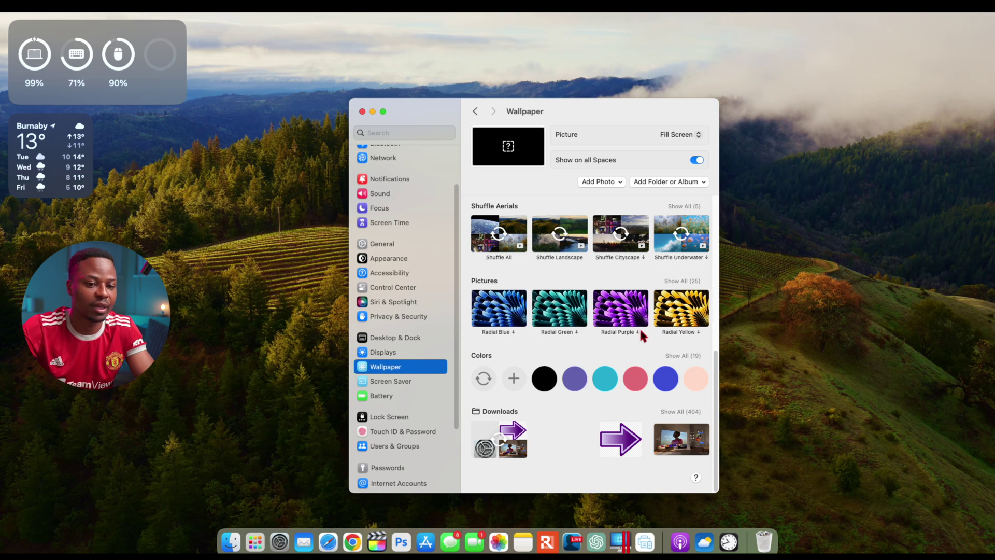
click(629, 316)
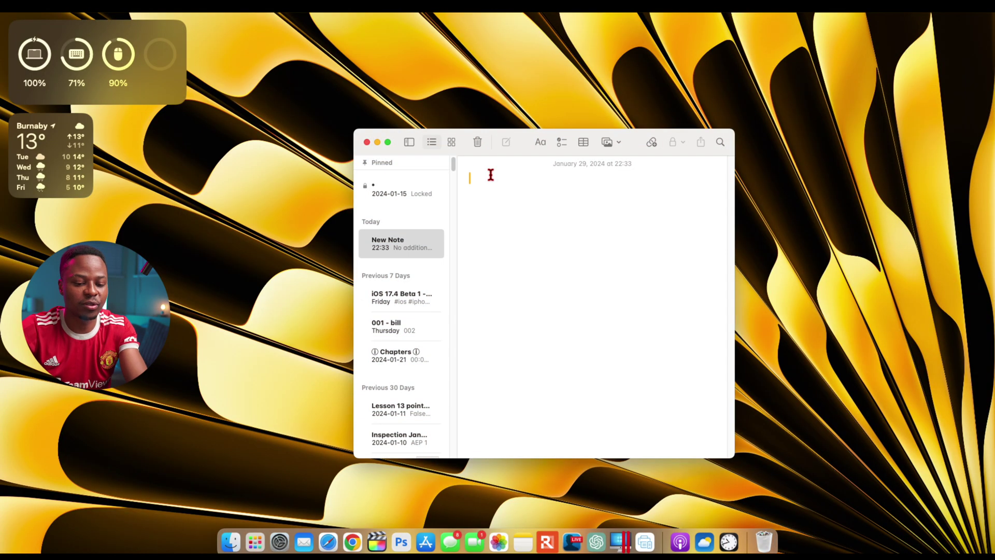
Step: Open the emoji picker with Ctrl+Cmd+Space and preview the canned food emoji
key(ctrl+super+space)
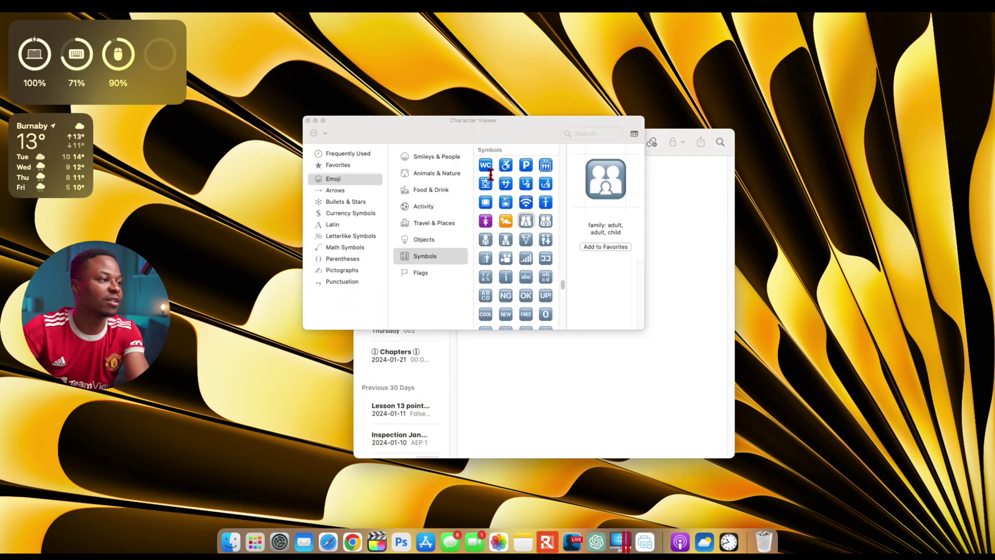
scroll(501, 189, up, 5)
scroll(501, 189, up, 15)
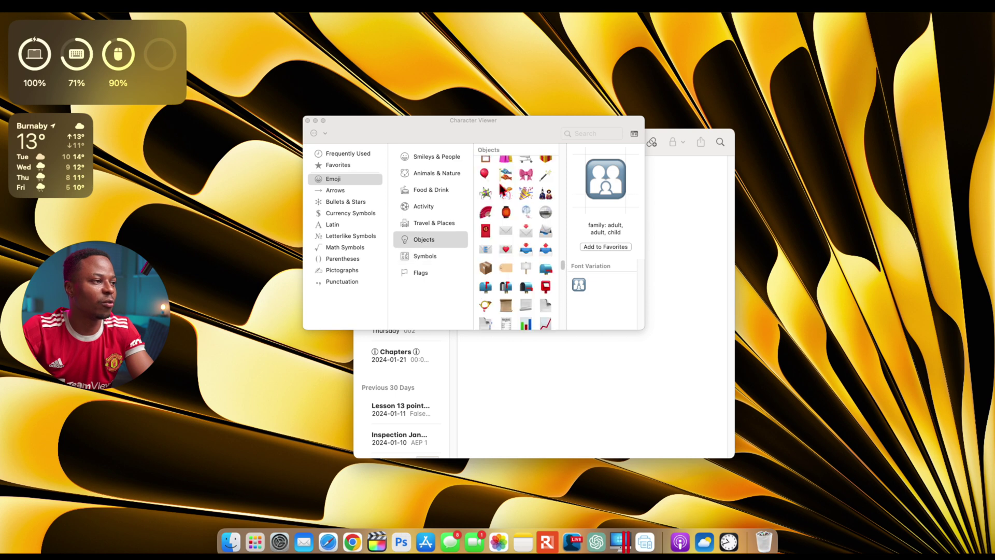
scroll(502, 189, up, 5)
click(501, 185)
Step: Preview the head shaking vertically and head shaking horizontally emoji in Smileys & People
scroll(503, 192, up, 15)
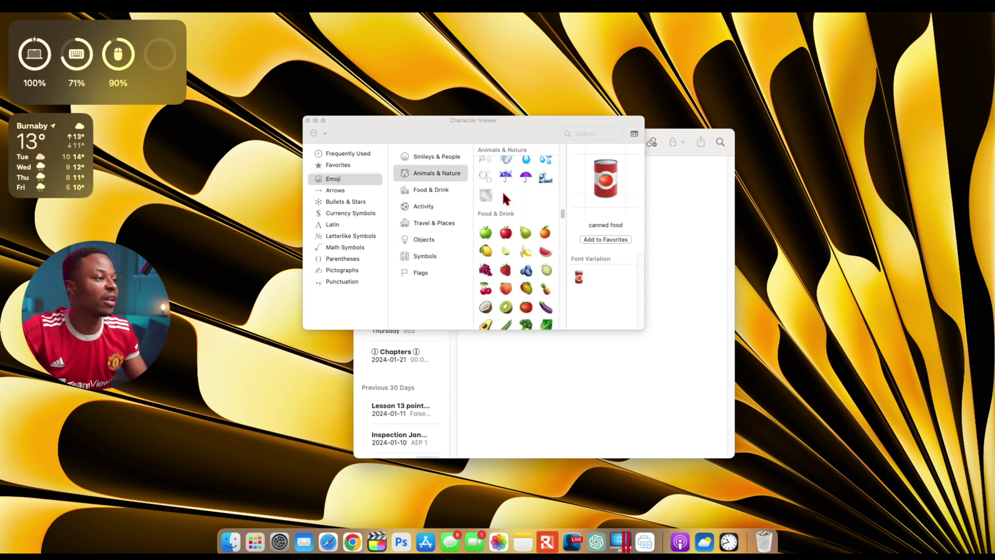
scroll(505, 198, up, 15)
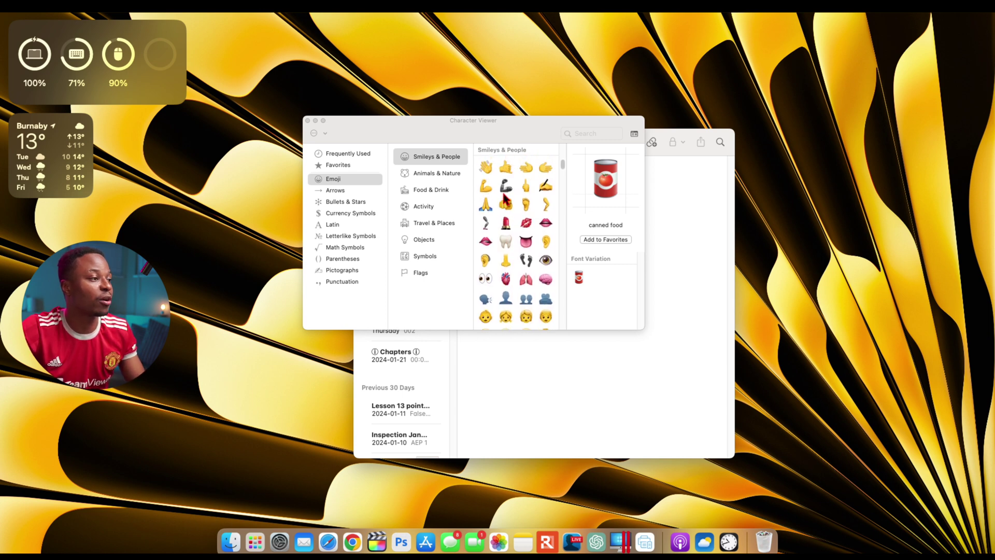
scroll(505, 199, down, 4)
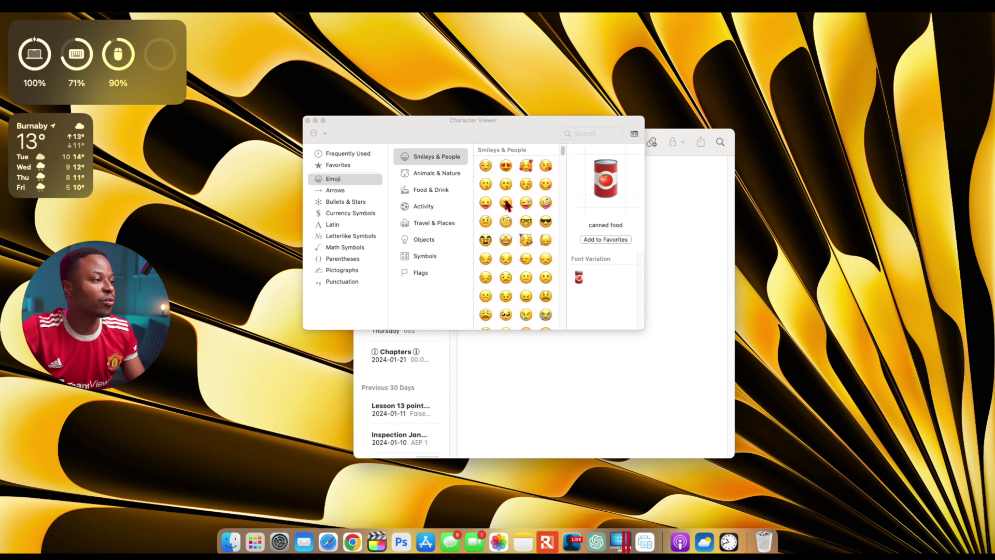
click(546, 241)
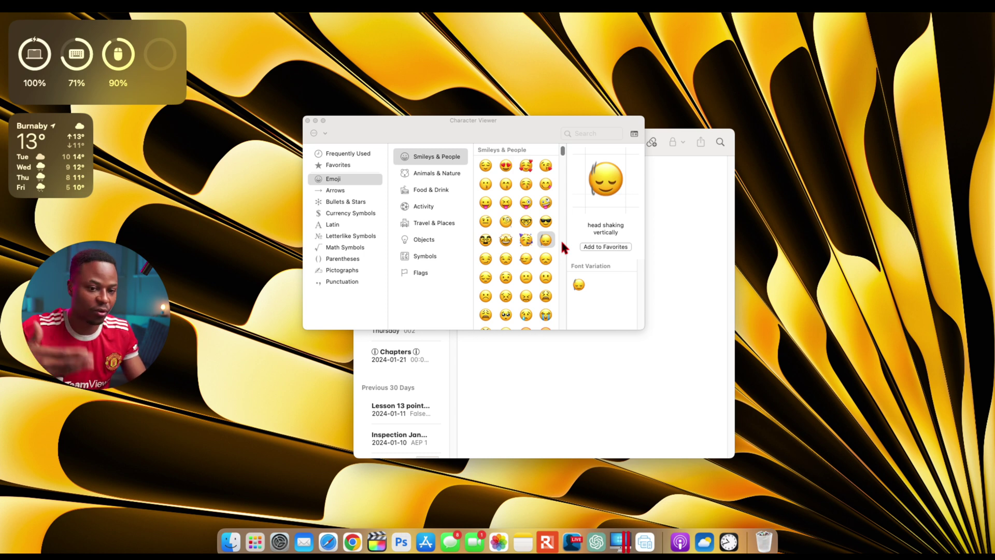
click(525, 259)
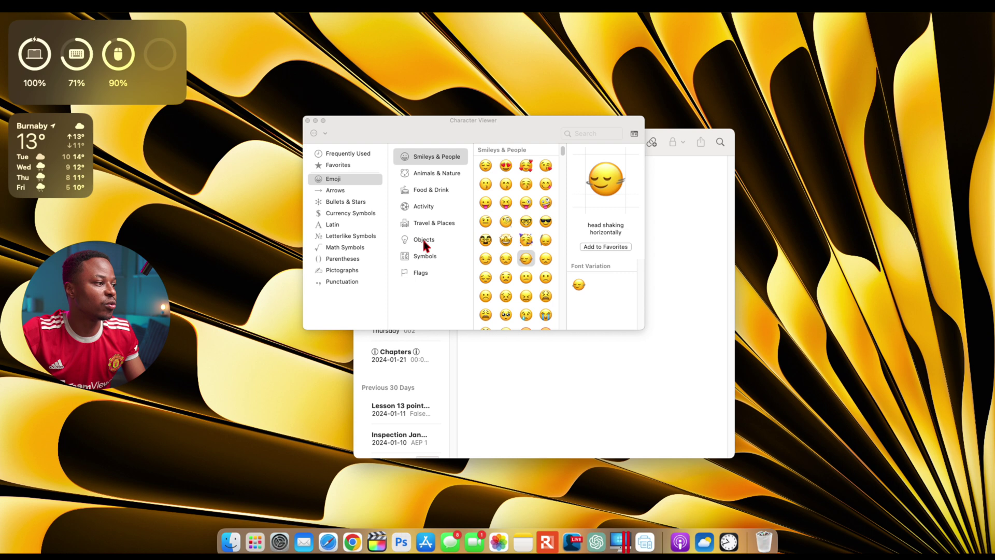
Step: Jump to the Food & Drink category and preview the lime emoji
click(420, 192)
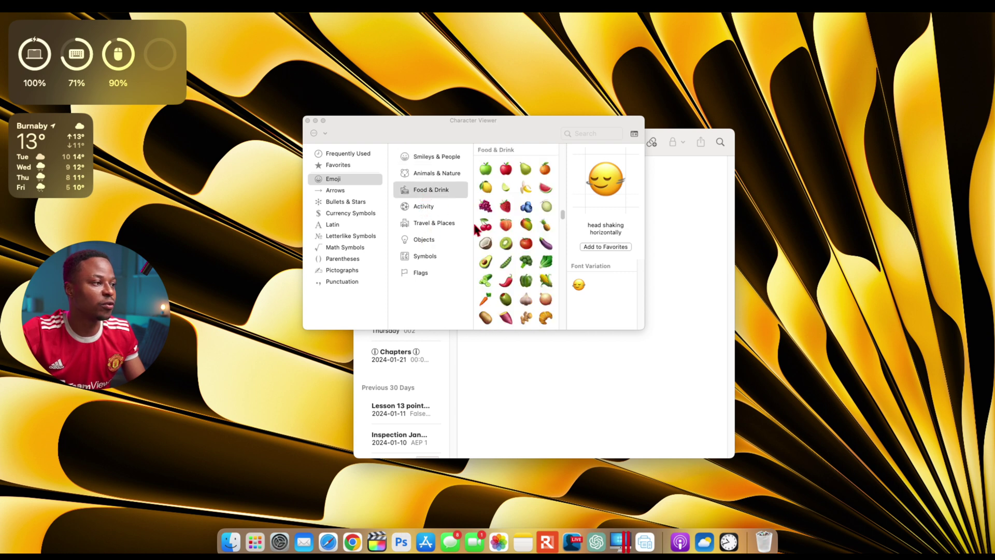
scroll(505, 217, up, 1)
click(508, 197)
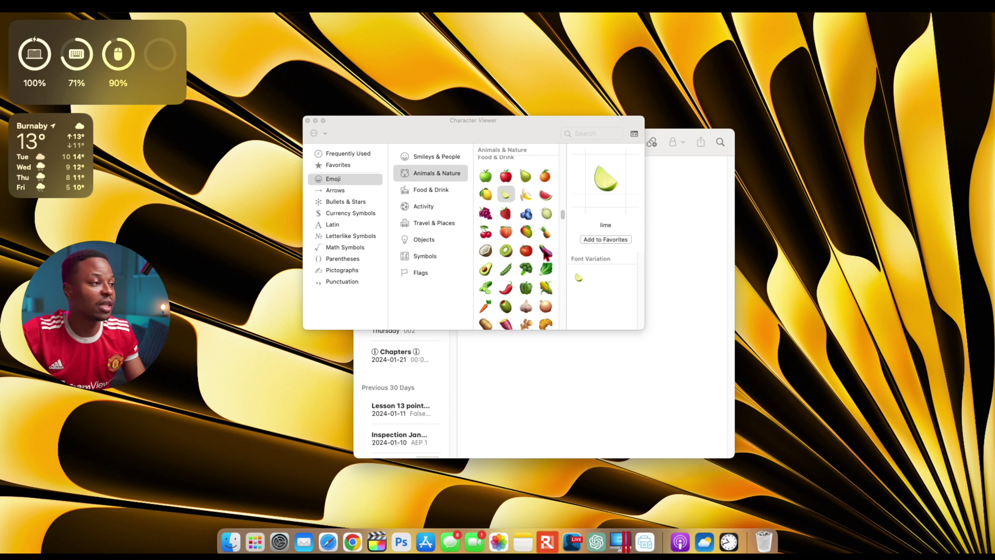
scroll(511, 257, down, 3)
scroll(510, 258, down, 7)
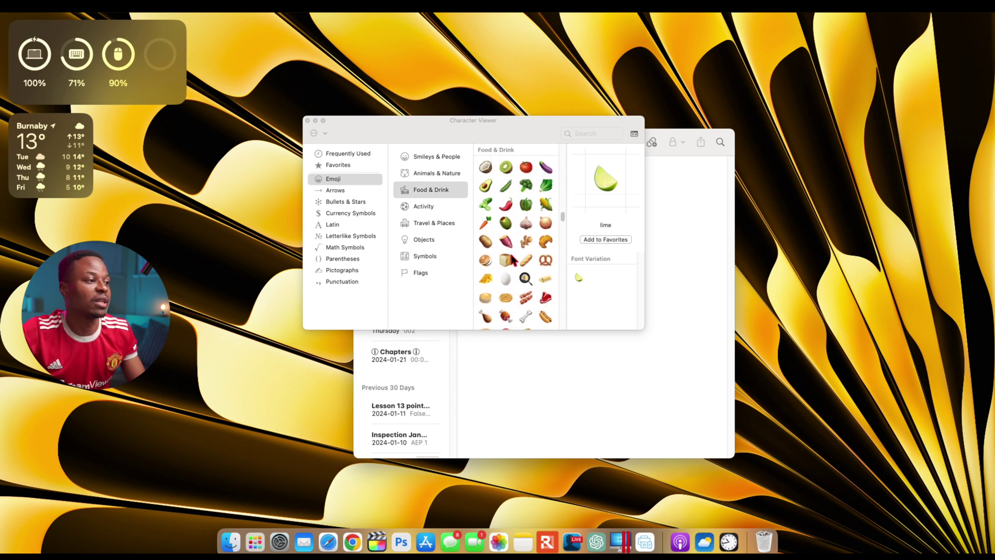
scroll(510, 251, down, 1)
Step: In Symbols, preview the four family symbols, ending on family: adult, child, child
click(419, 256)
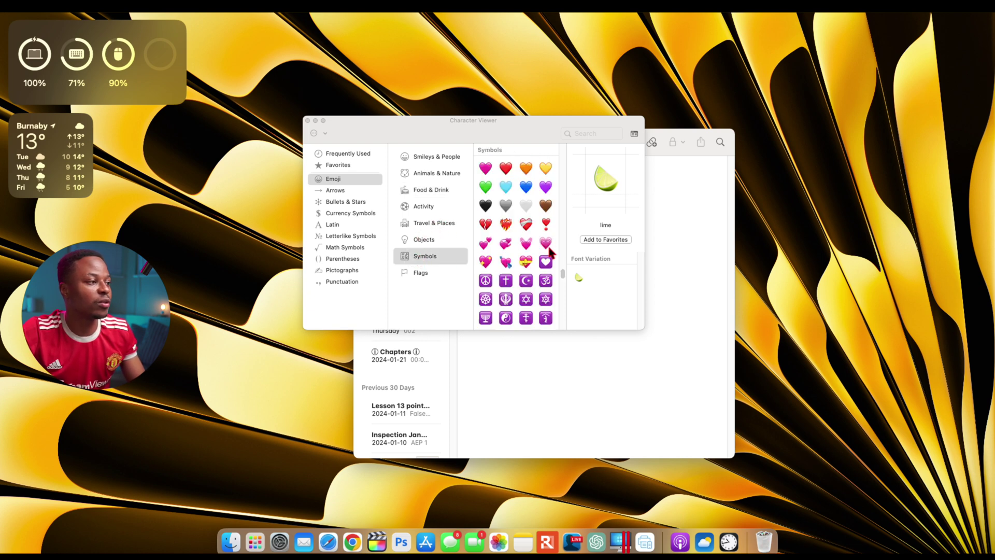
scroll(554, 244, down, 10)
scroll(553, 243, down, 10)
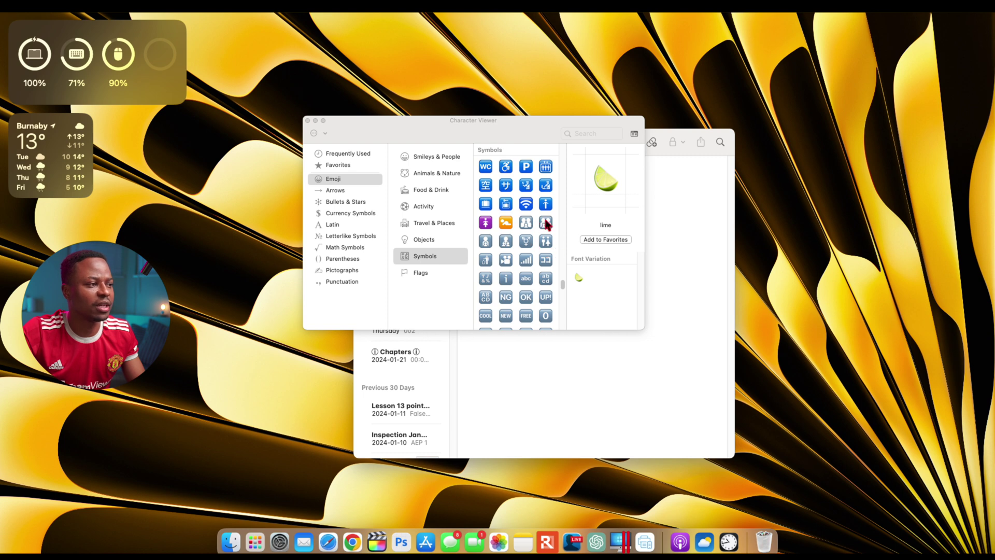
click(526, 223)
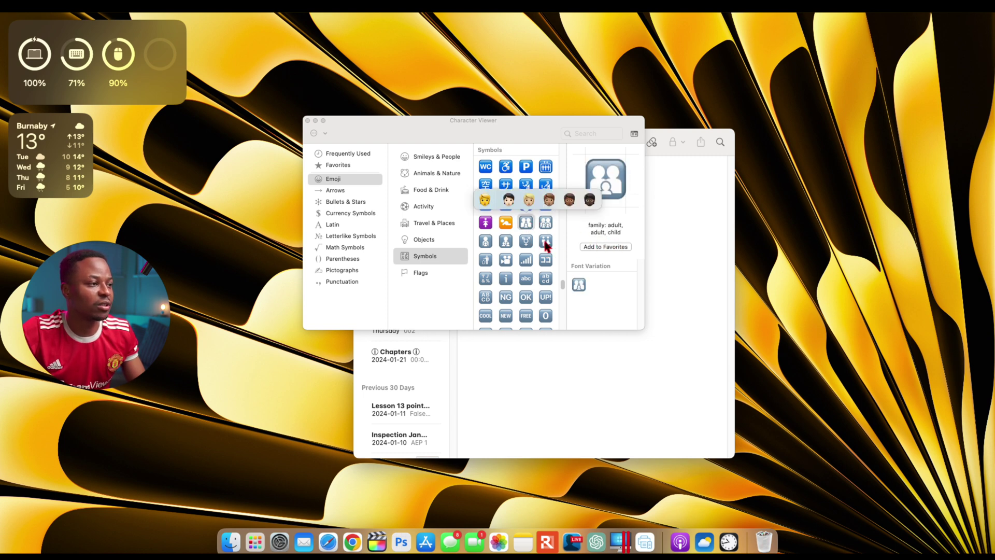
click(546, 222)
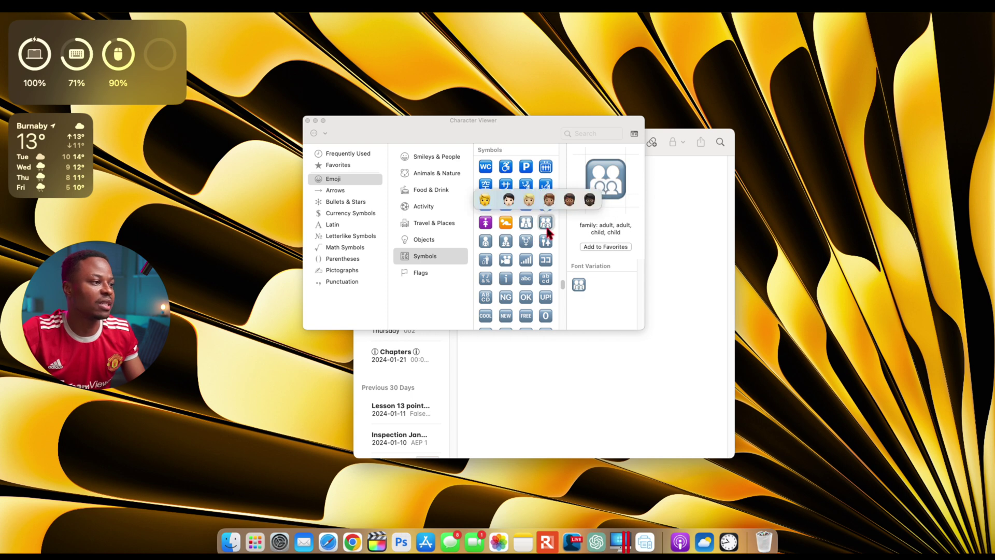
click(485, 242)
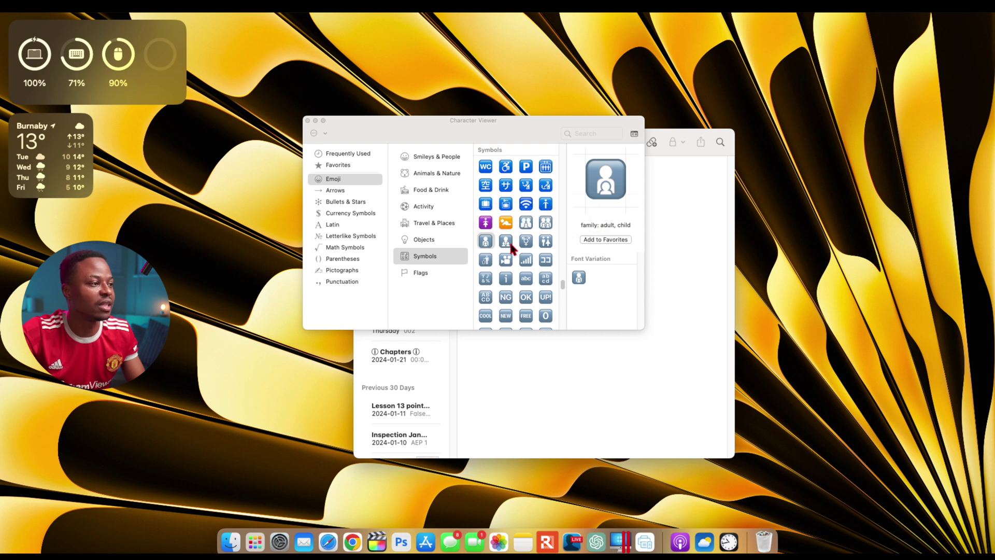
click(506, 242)
click(616, 305)
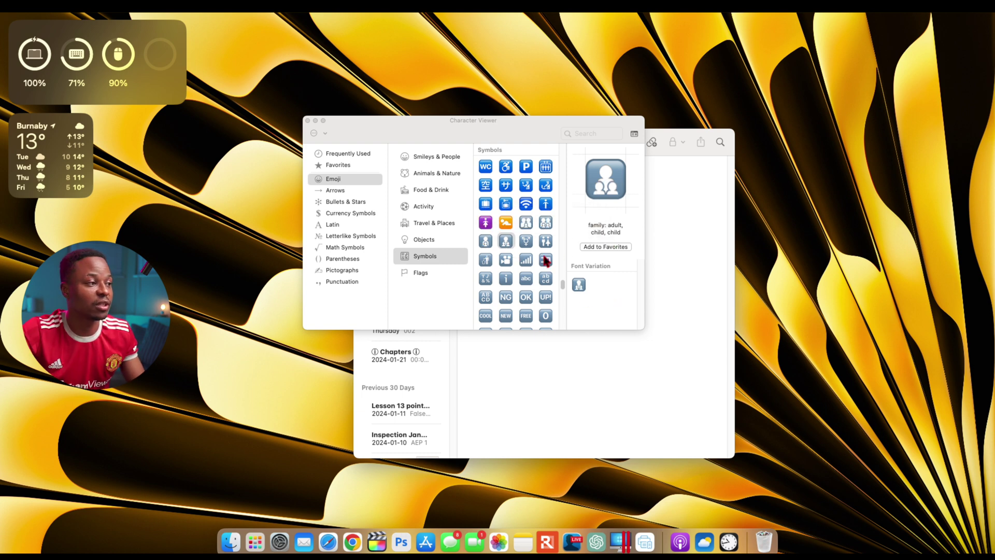
scroll(529, 255, down, 10)
scroll(528, 255, up, 20)
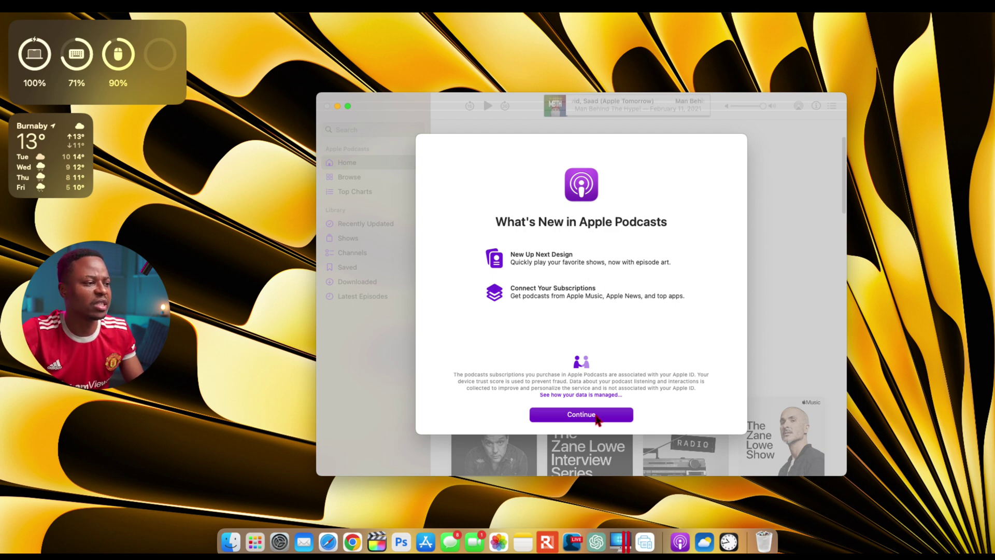
Step: Dismiss Podcasts' What's New notice, then play the Up Next episode and open its page
click(597, 418)
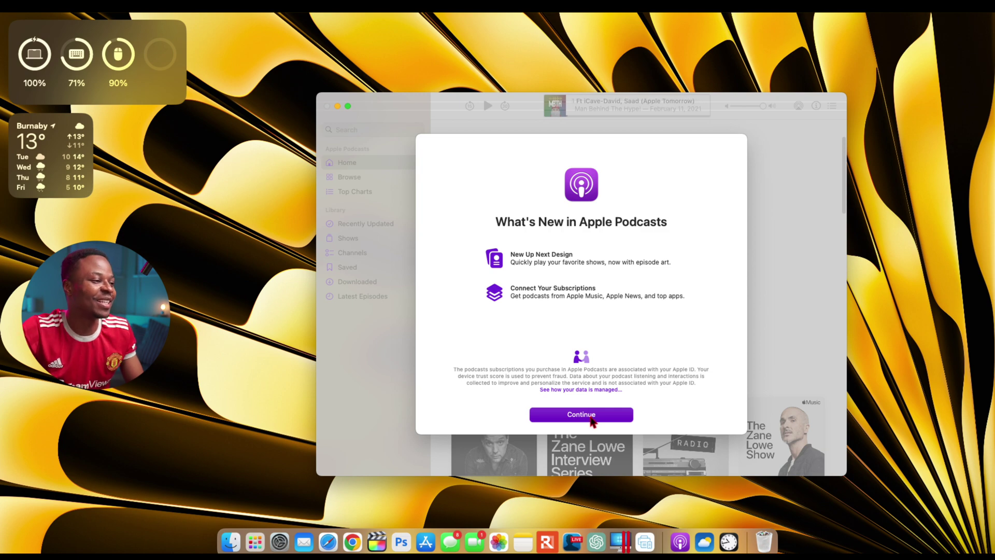
click(592, 419)
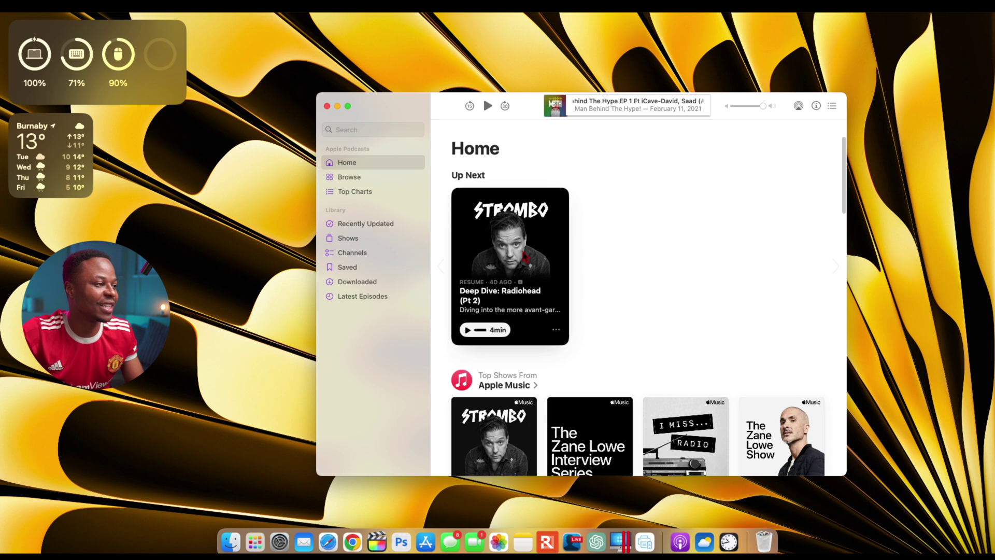
click(469, 328)
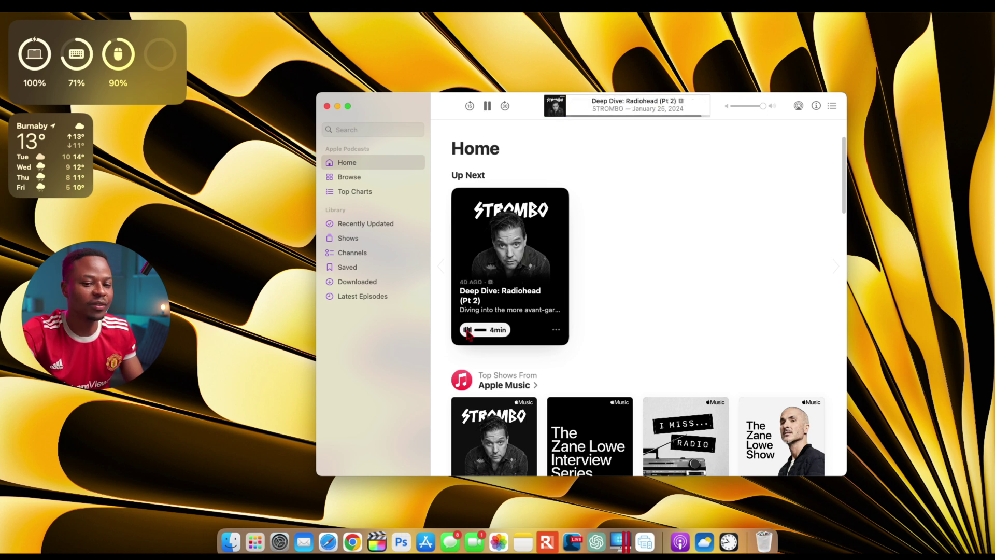
click(471, 294)
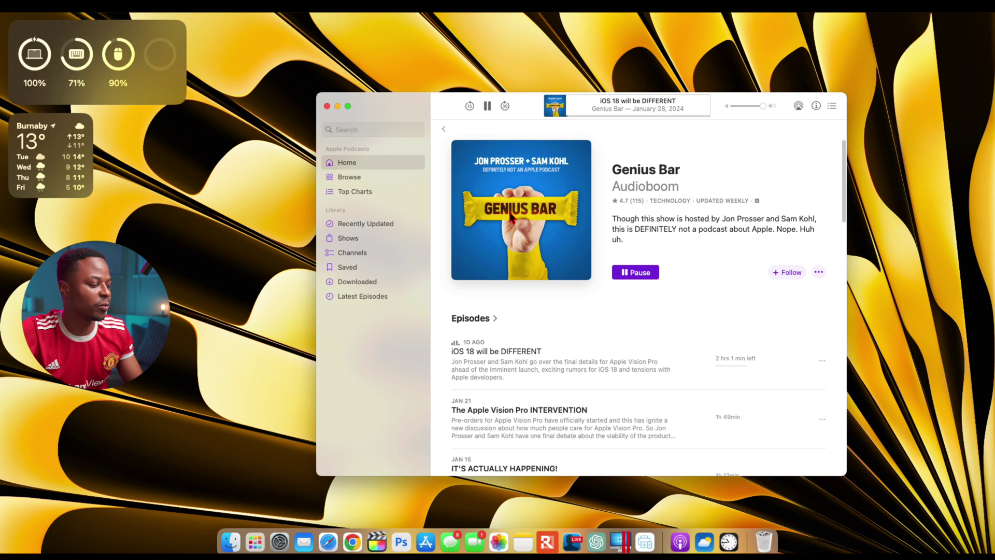
Step: Minimize Podcasts and move the Music window further left
click(337, 106)
click(255, 539)
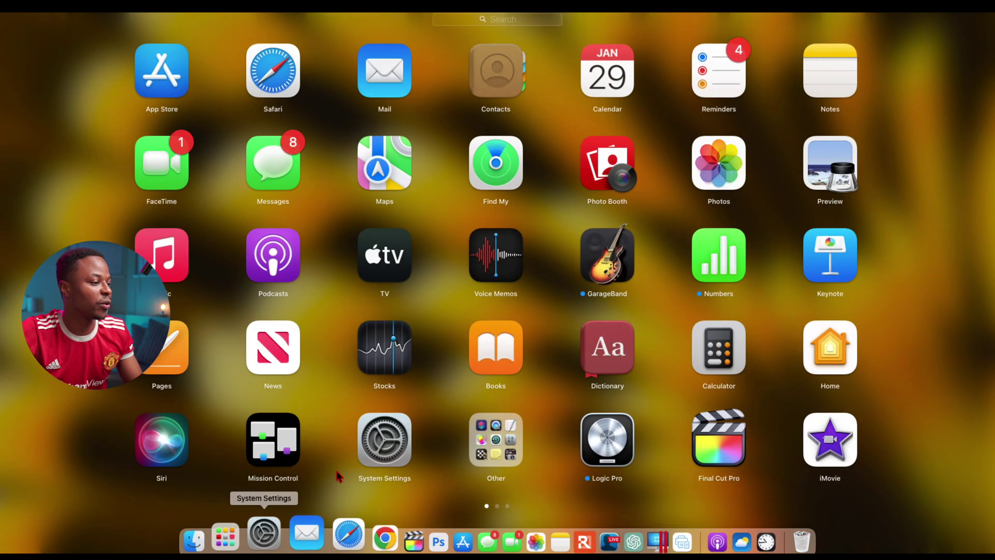
click(346, 179)
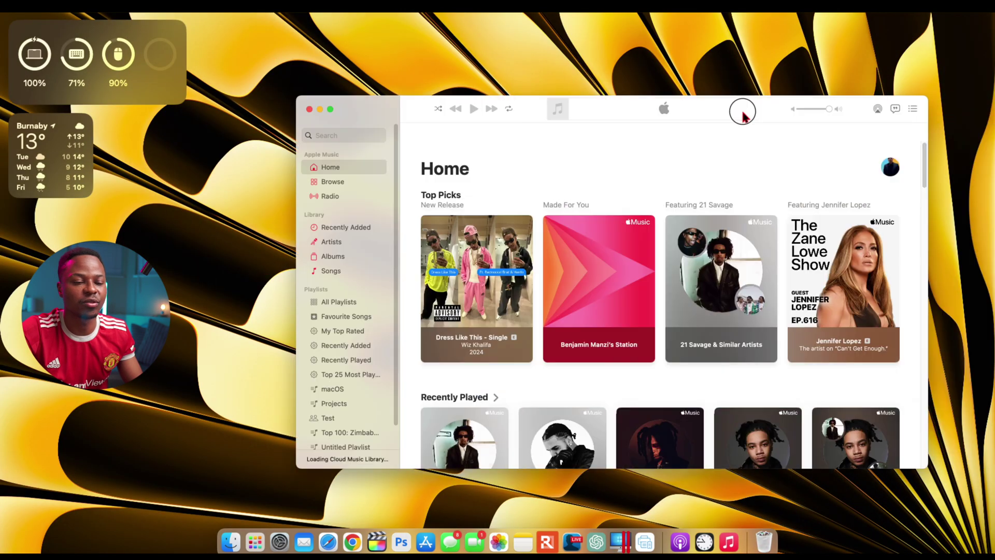
drag(739, 107, 695, 98)
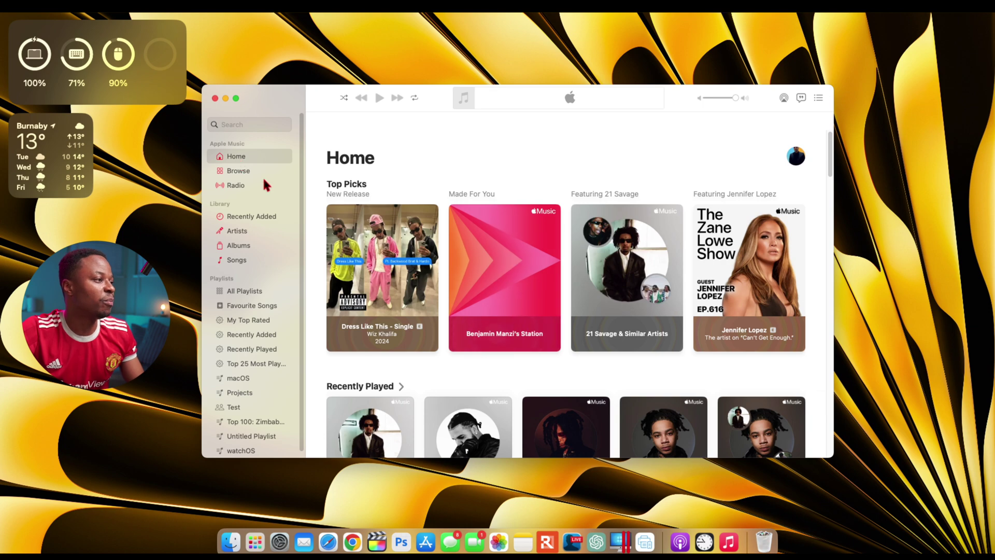
Step: Browse Apple Music's Home page down to the Made For You mixes
scroll(386, 249, down, 10)
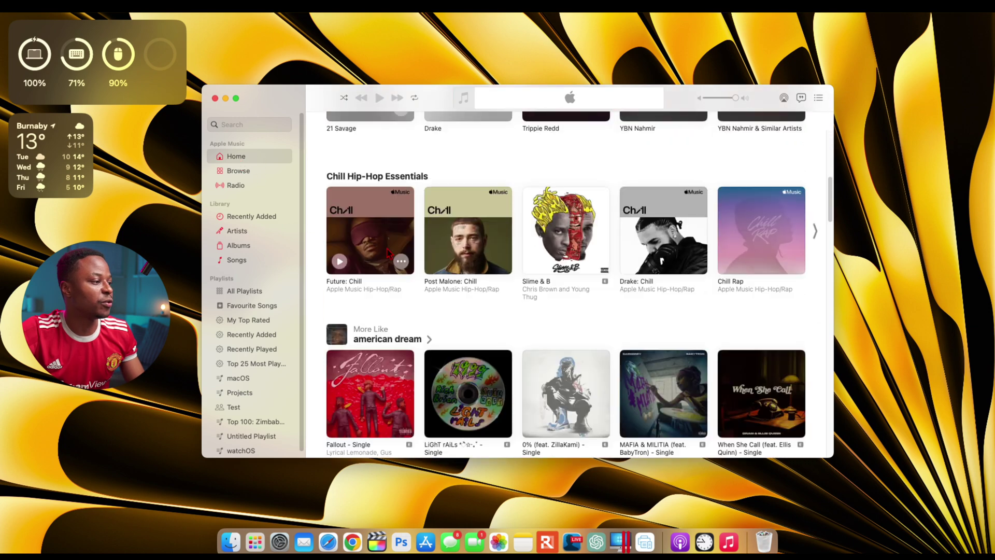
click(262, 171)
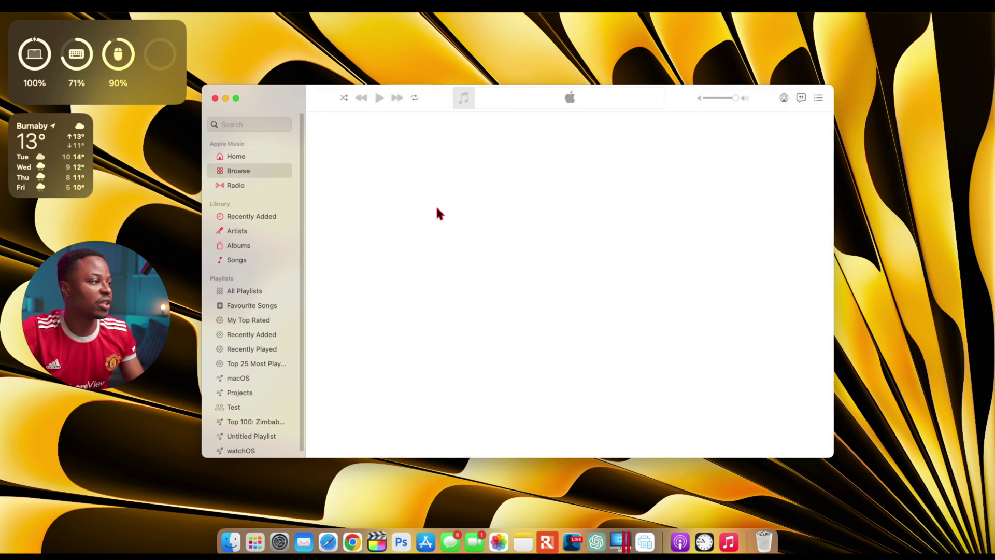
scroll(439, 213, down, 5)
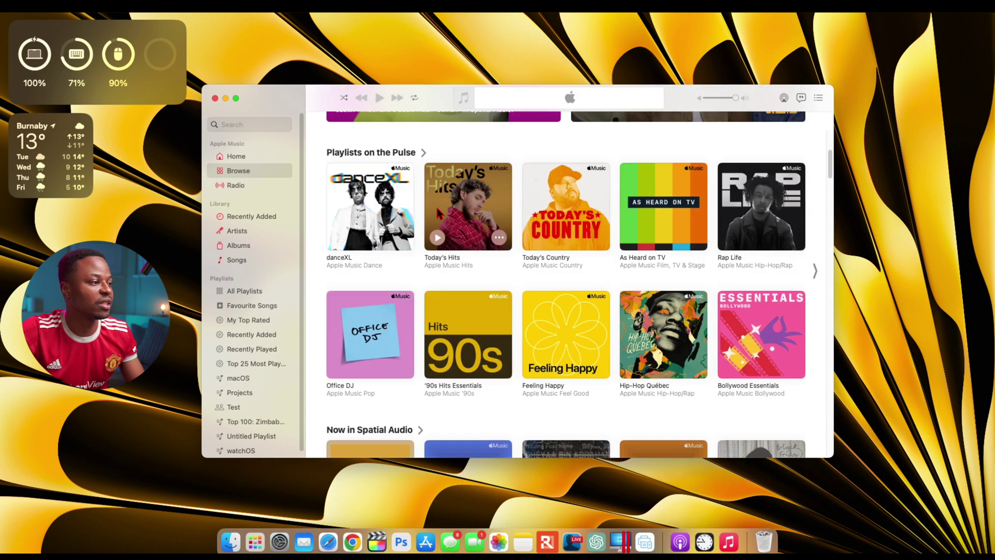
scroll(438, 213, down, 15)
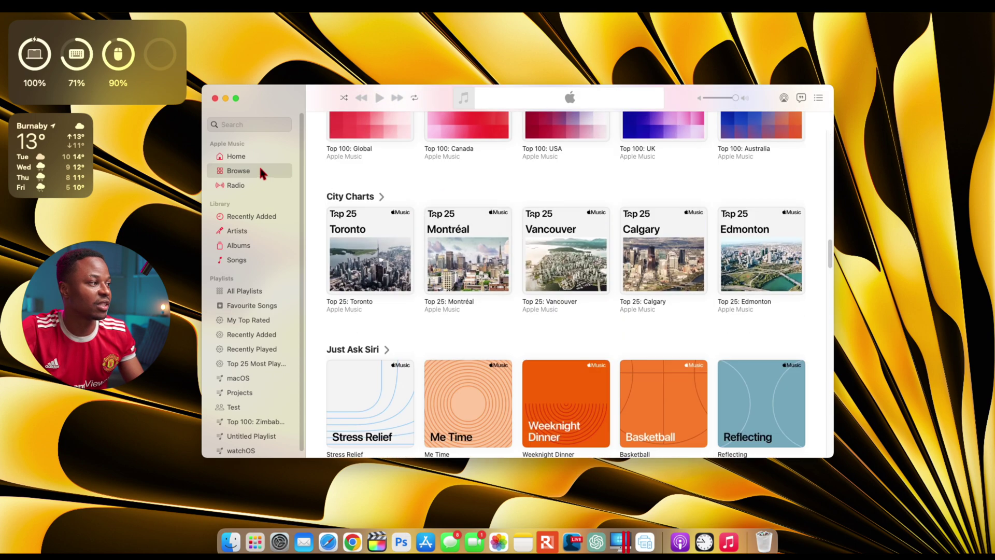
click(236, 156)
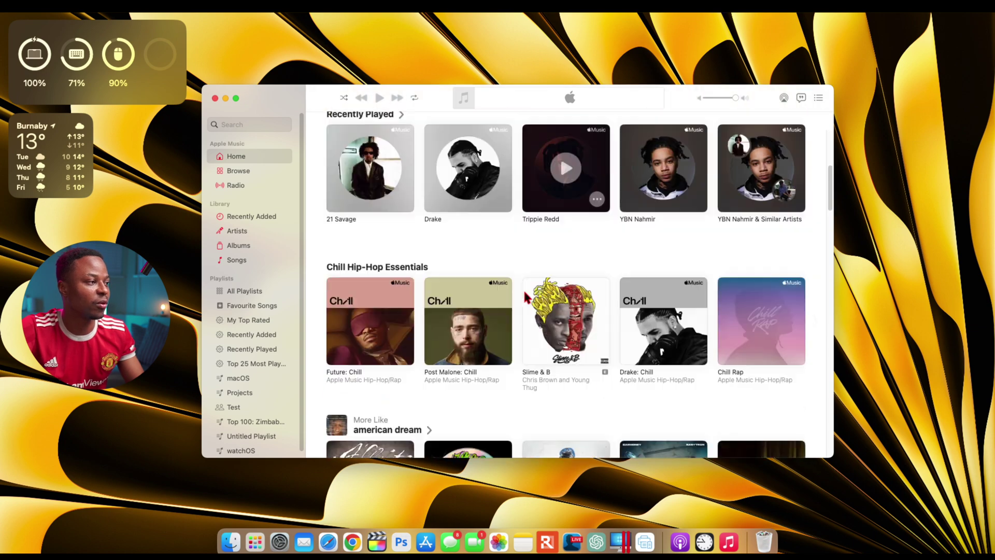
scroll(526, 296, down, 5)
scroll(525, 296, down, 10)
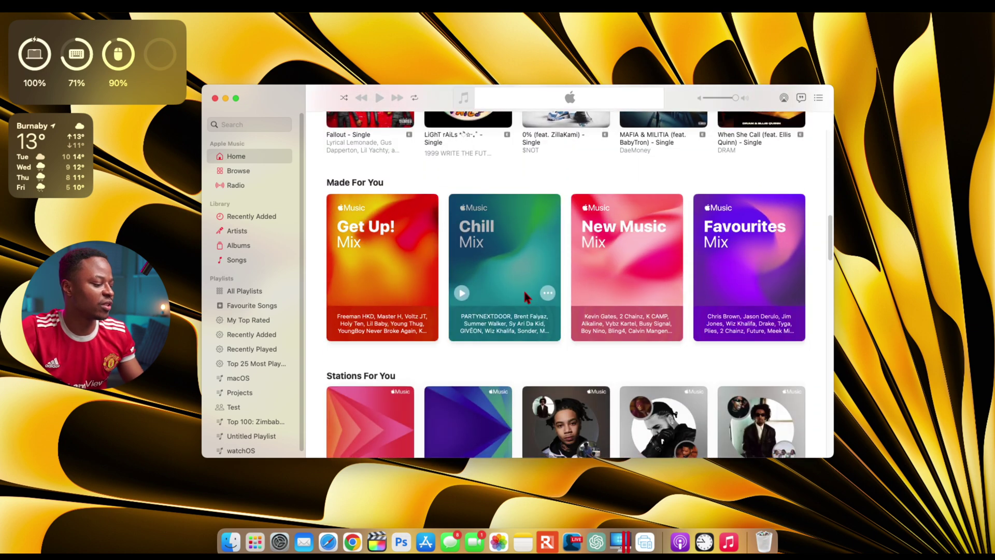
click(225, 98)
click(279, 542)
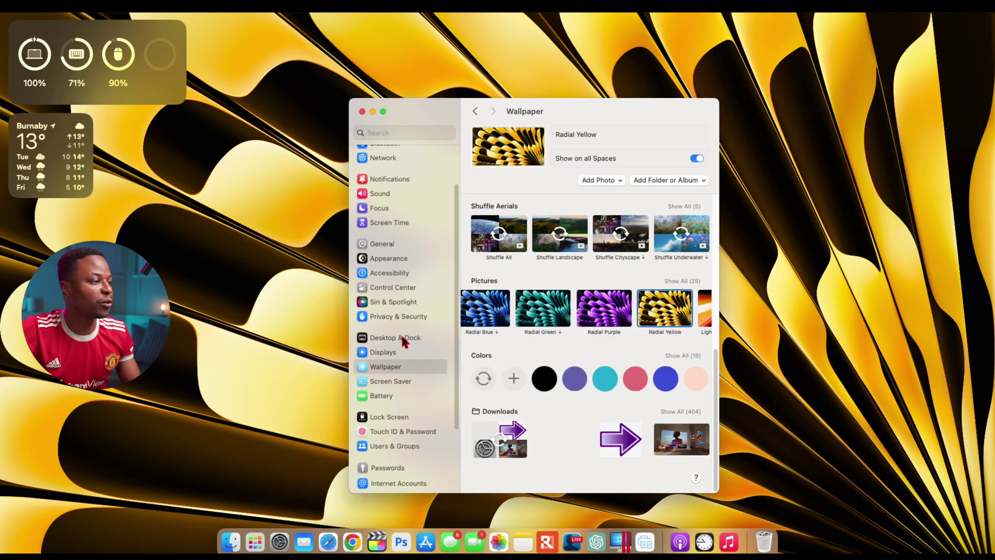
scroll(400, 415, down, 3)
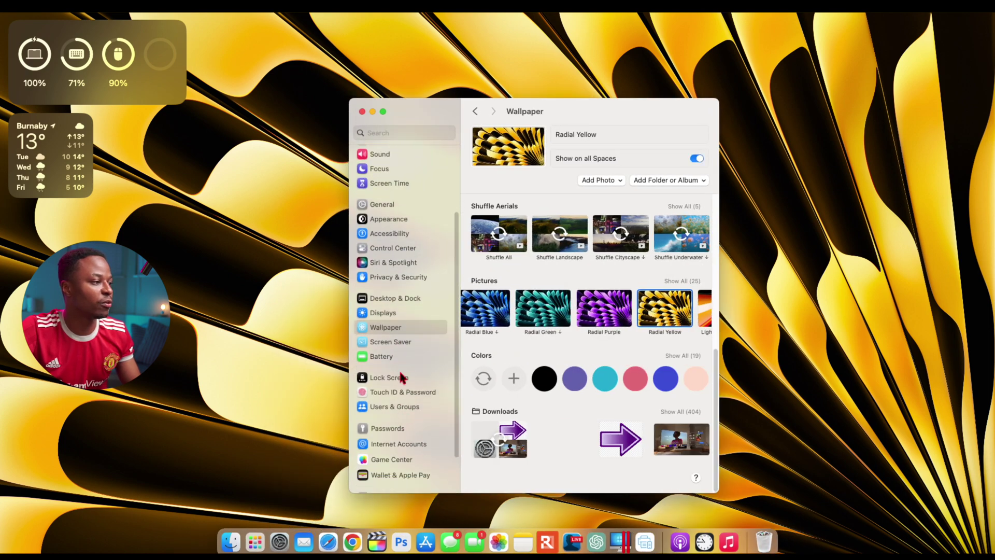
click(403, 262)
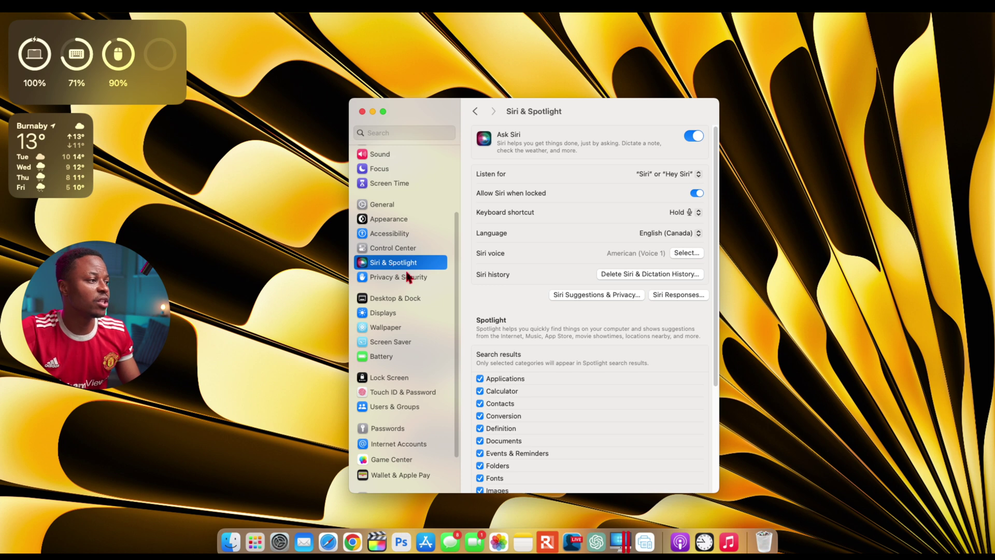
click(685, 176)
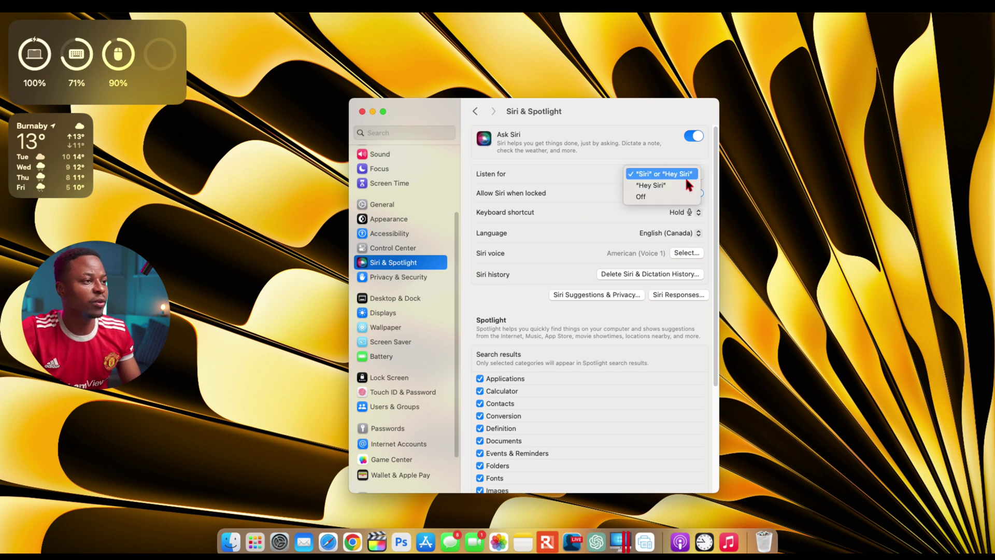
click(656, 173)
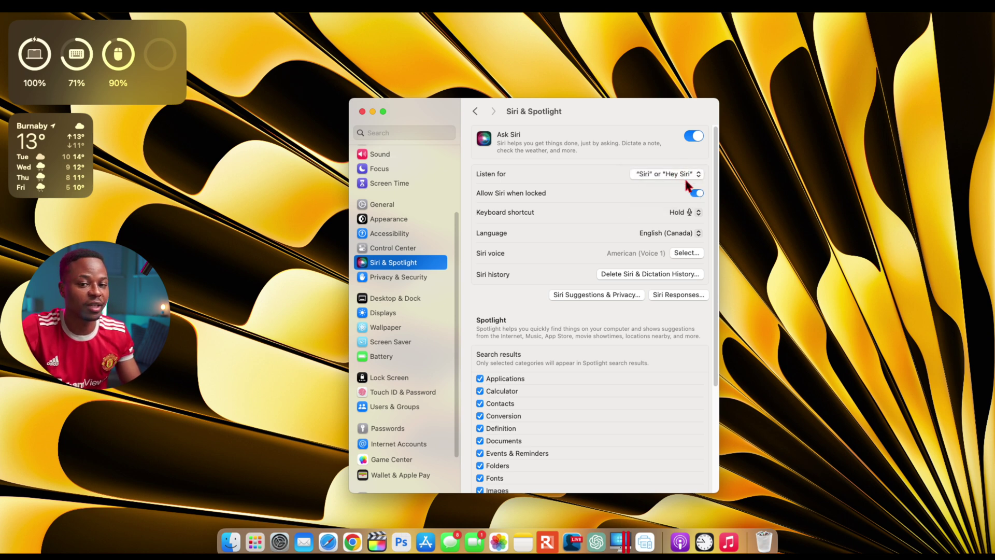
click(654, 176)
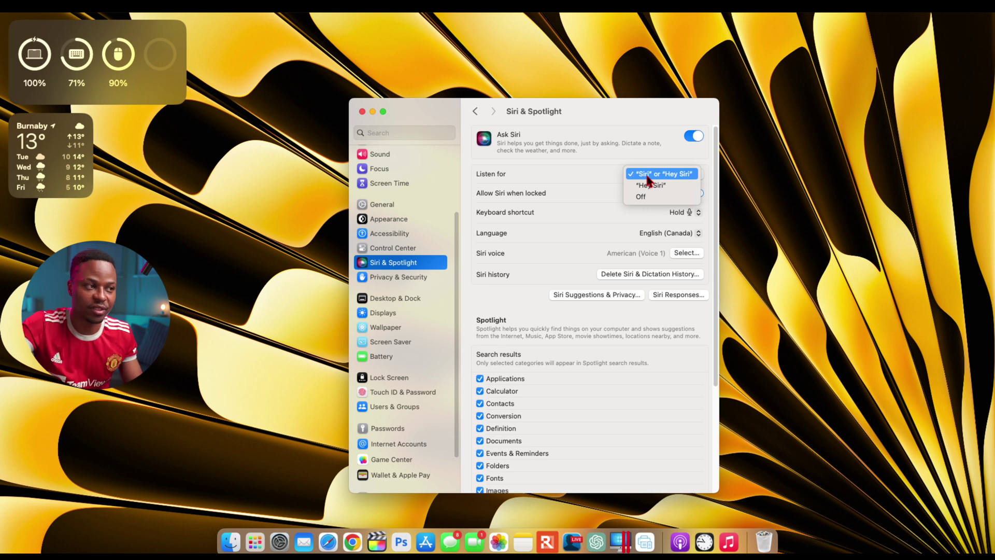
click(591, 130)
Step: Open Clock and browse the 15-minute timer's alert sounds, leaving Radial (Default) selected
click(371, 111)
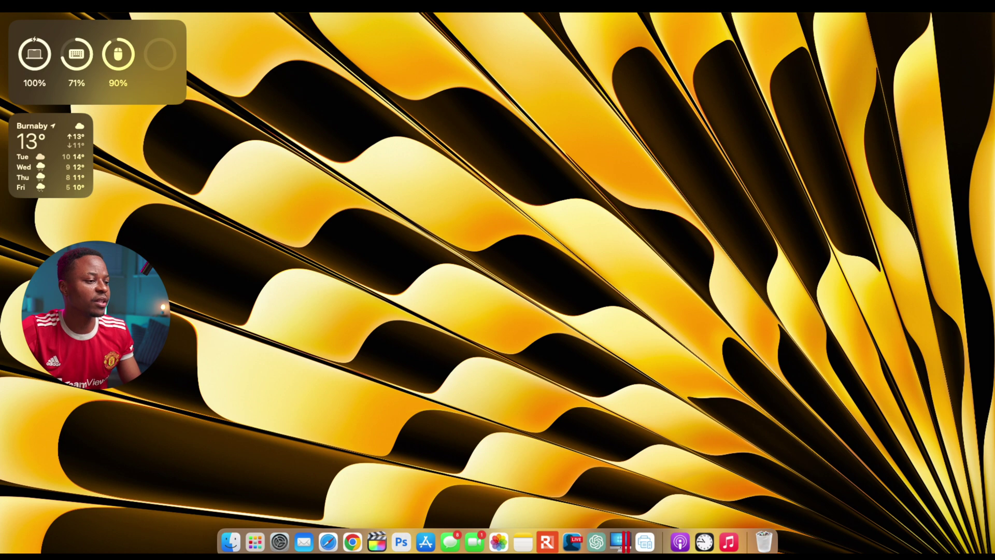
click(703, 542)
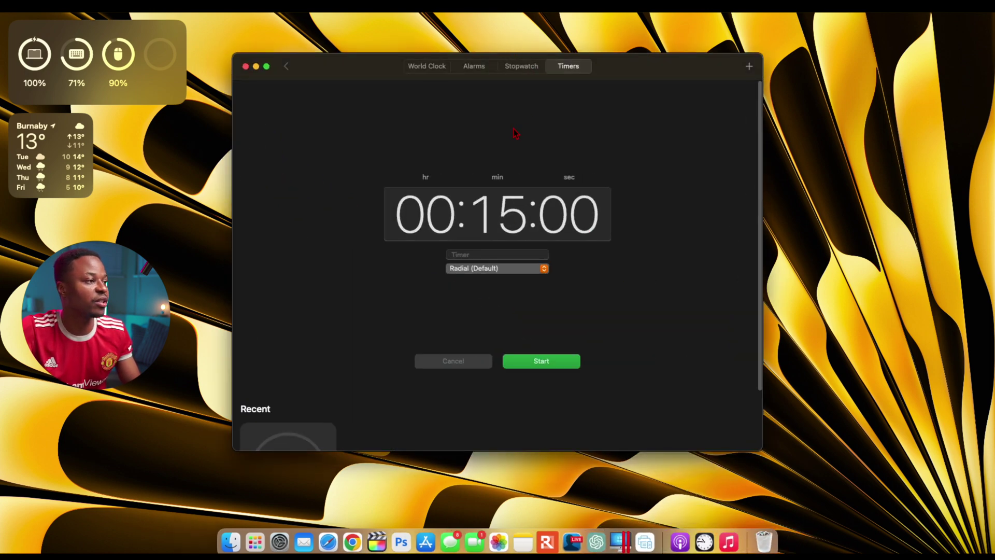
click(496, 272)
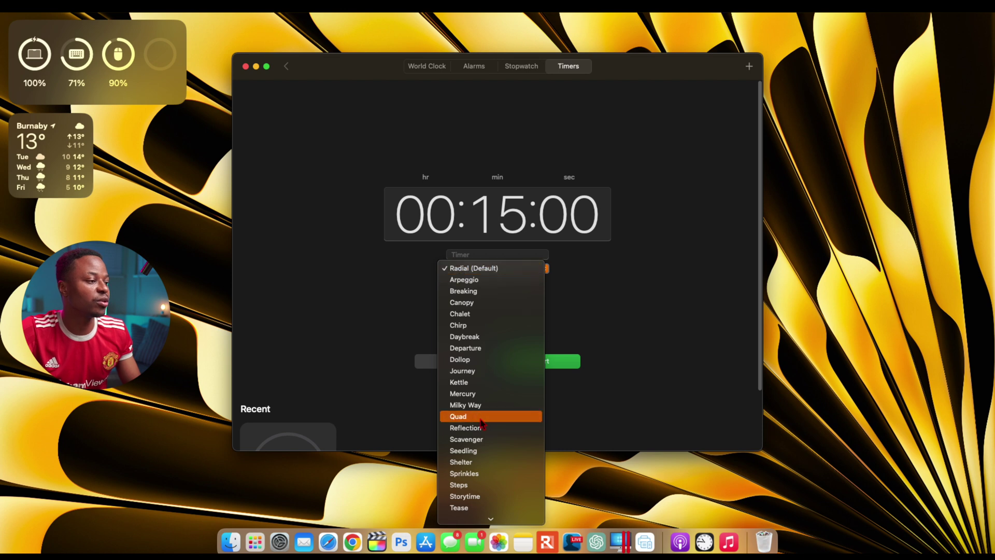
mouse_move(482, 502)
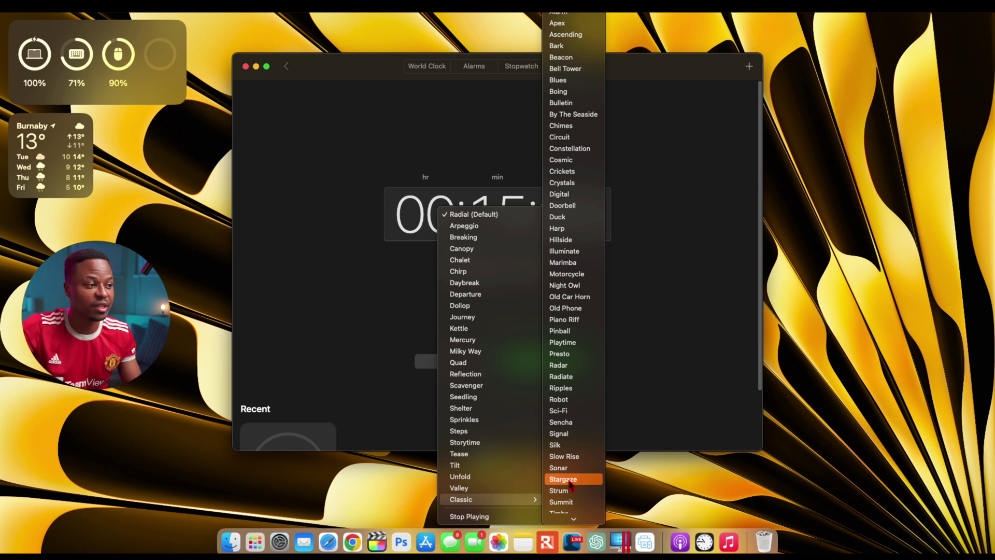
scroll(570, 484, down, 5)
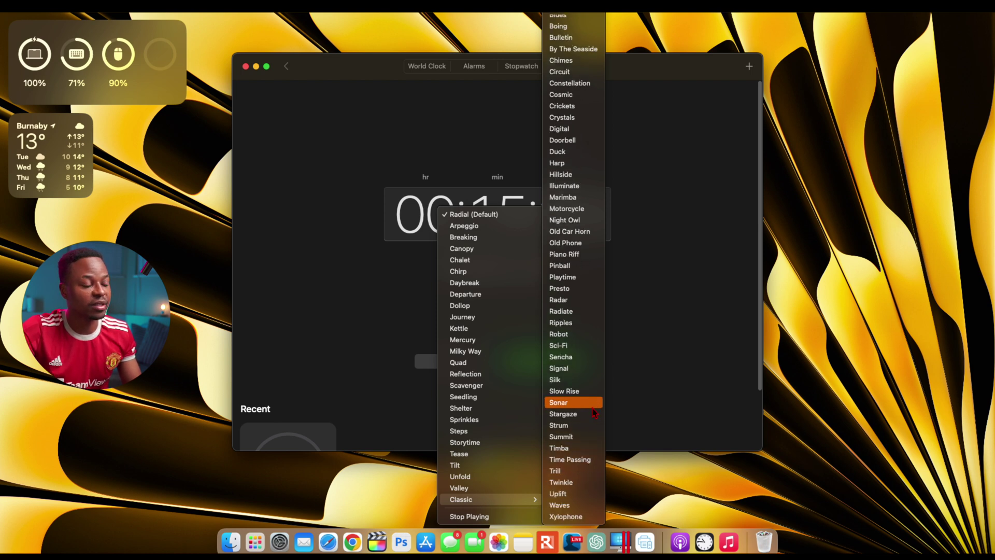
scroll(594, 412, up, 3)
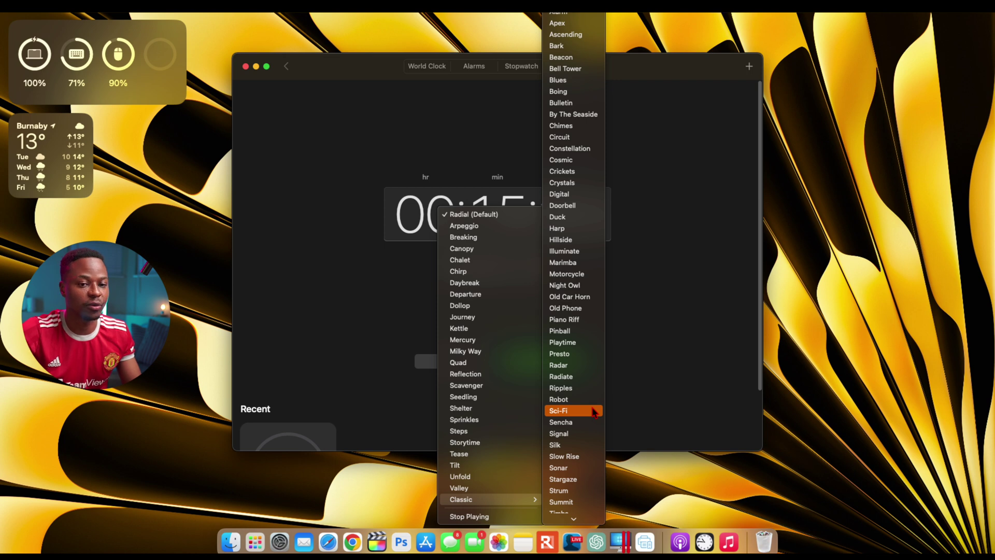
scroll(604, 108, down, 3)
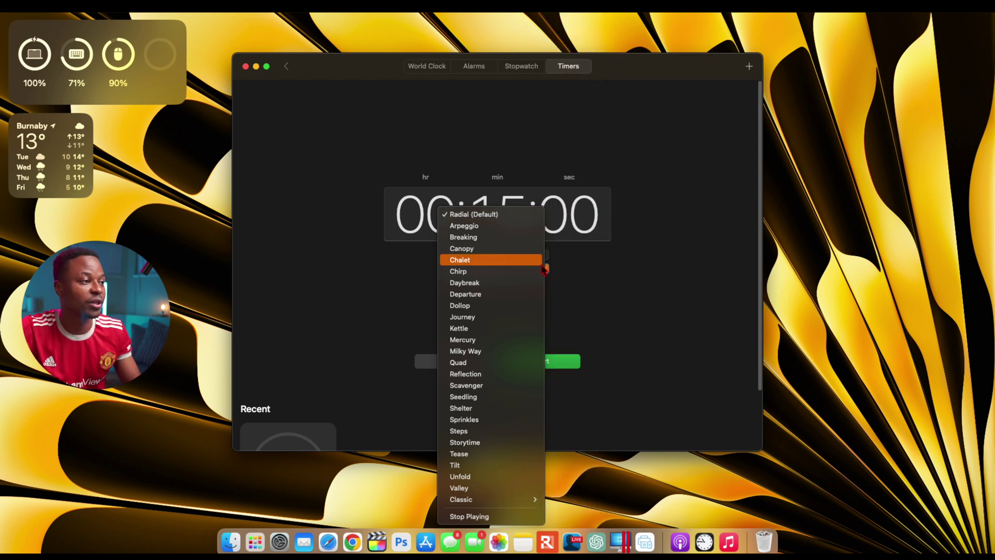
click(684, 285)
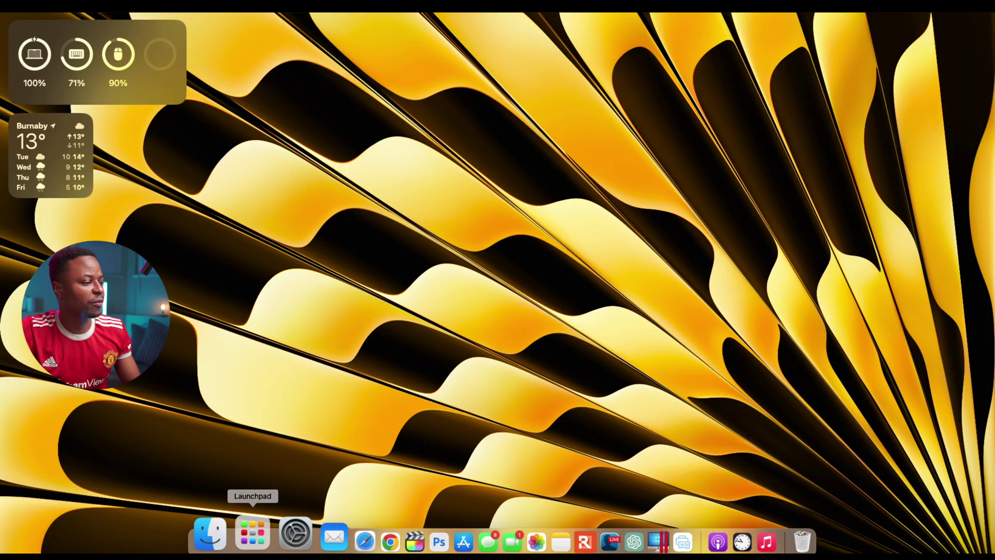
click(253, 534)
click(253, 533)
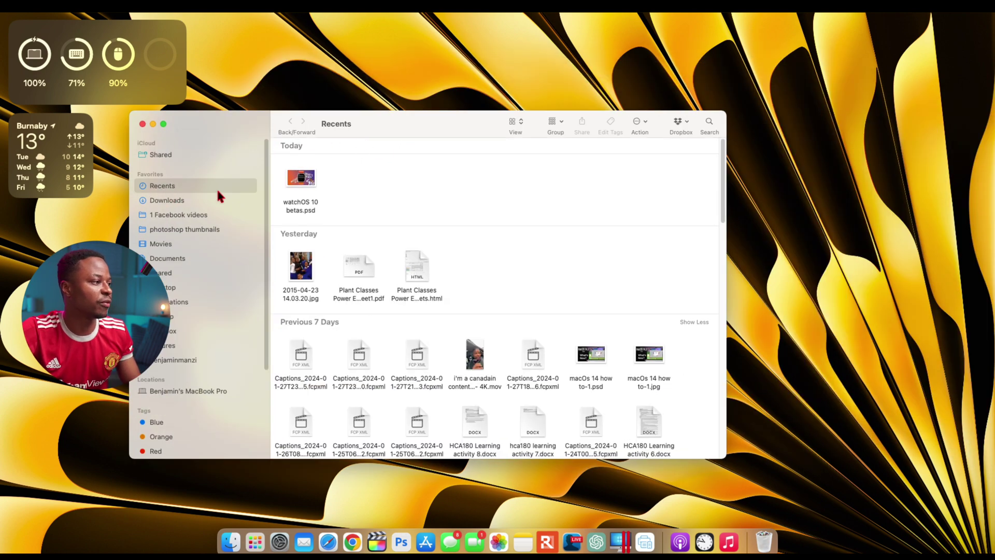
right_click(178, 204)
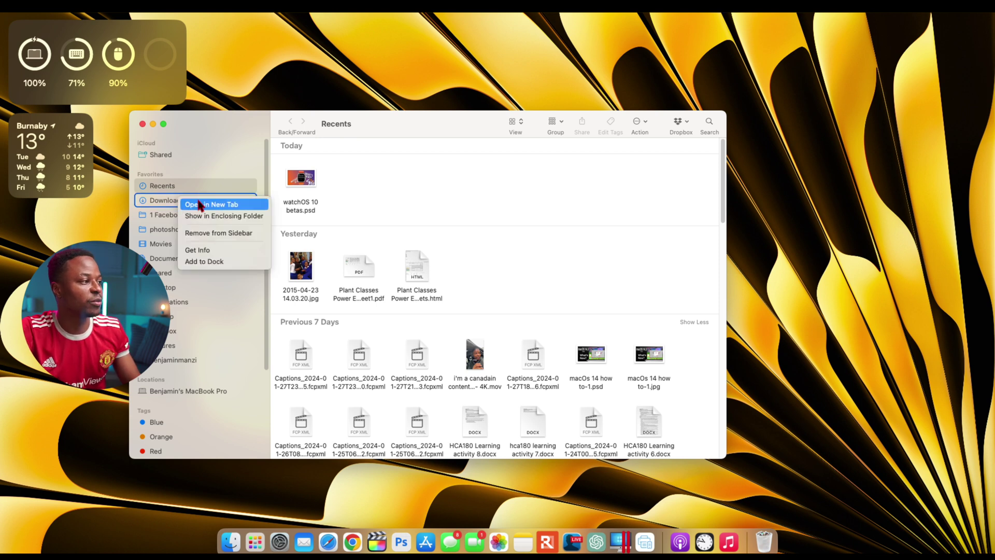
click(198, 205)
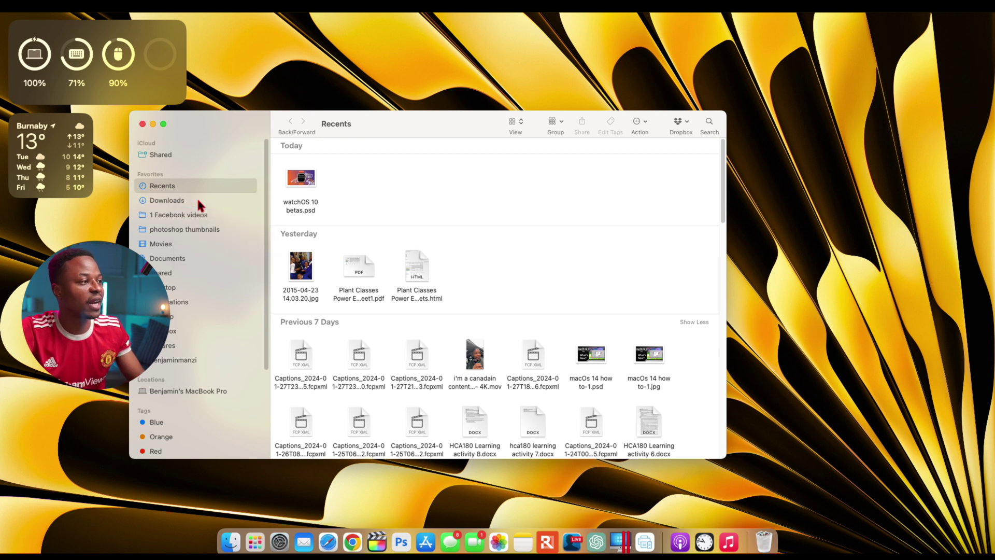
click(142, 123)
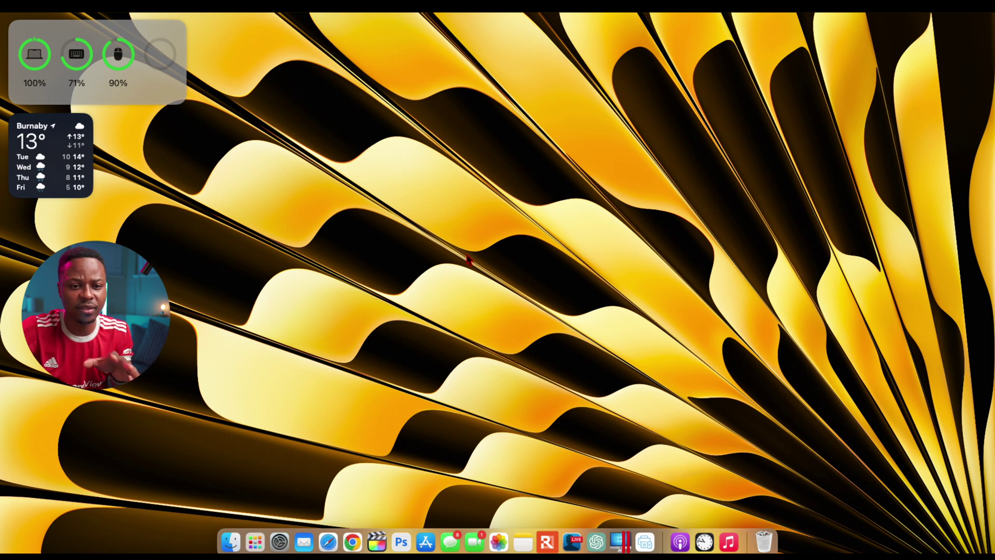
Step: Open Weather's Burnaby forecast, drag its window up and right, then bring up the app grid
click(262, 548)
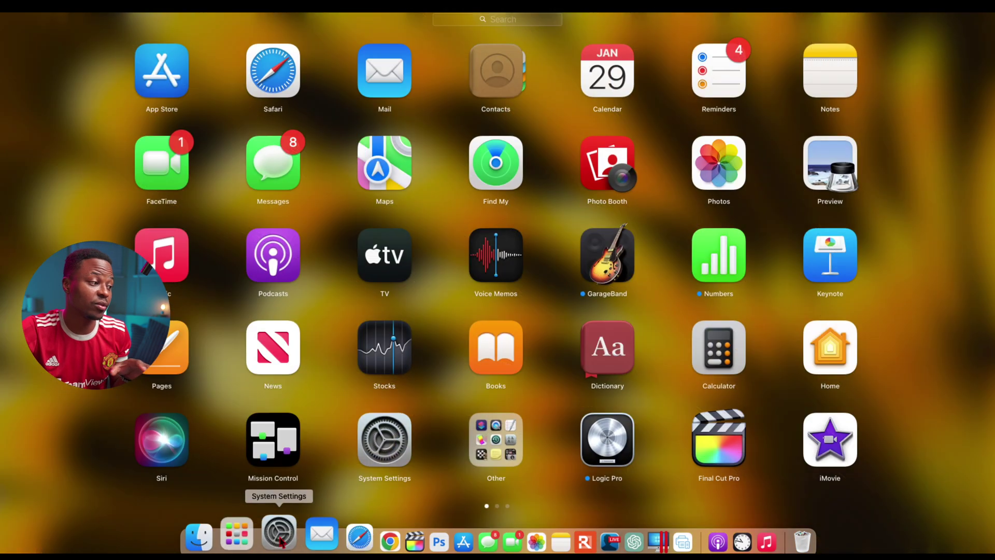
scroll(517, 377, right, 3)
scroll(517, 376, left, 3)
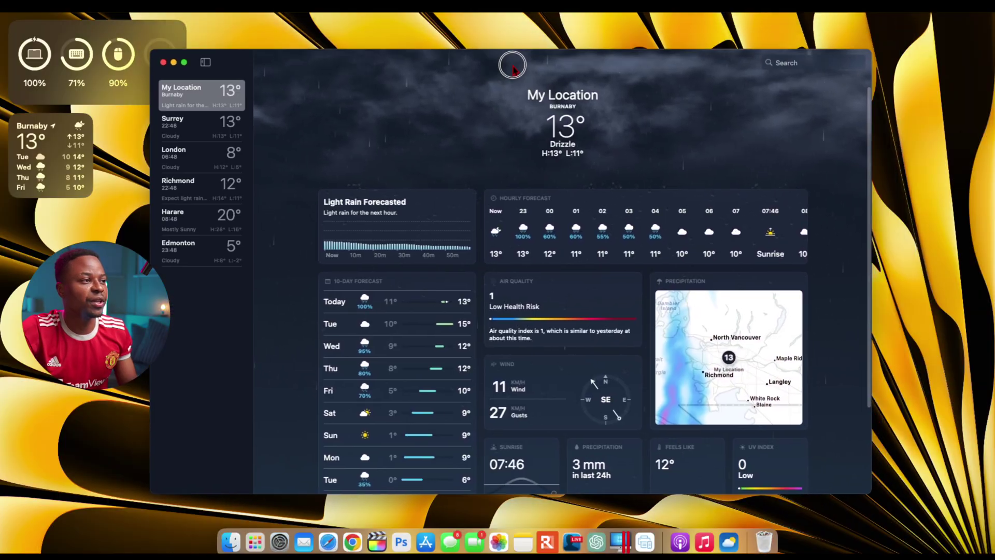
drag(492, 64, 603, 48)
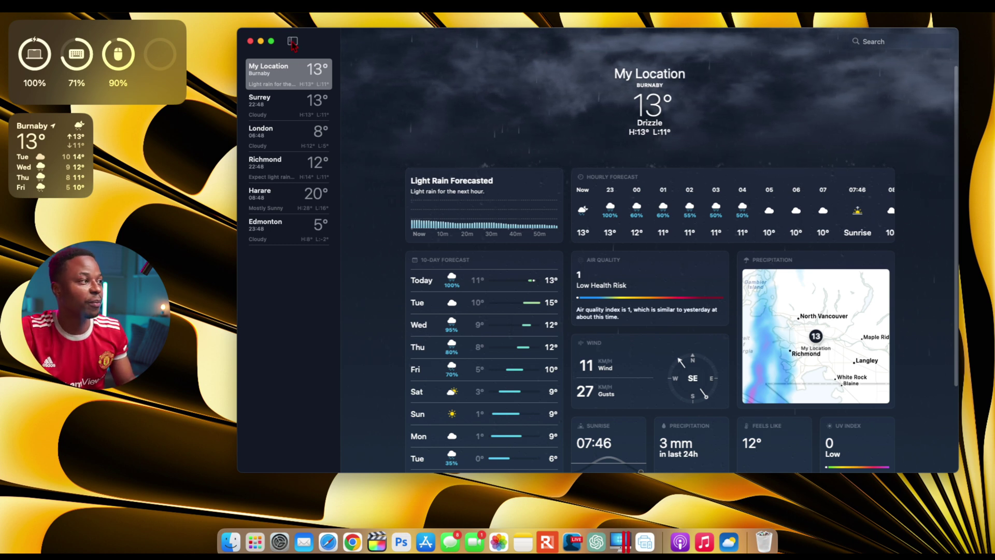
click(255, 542)
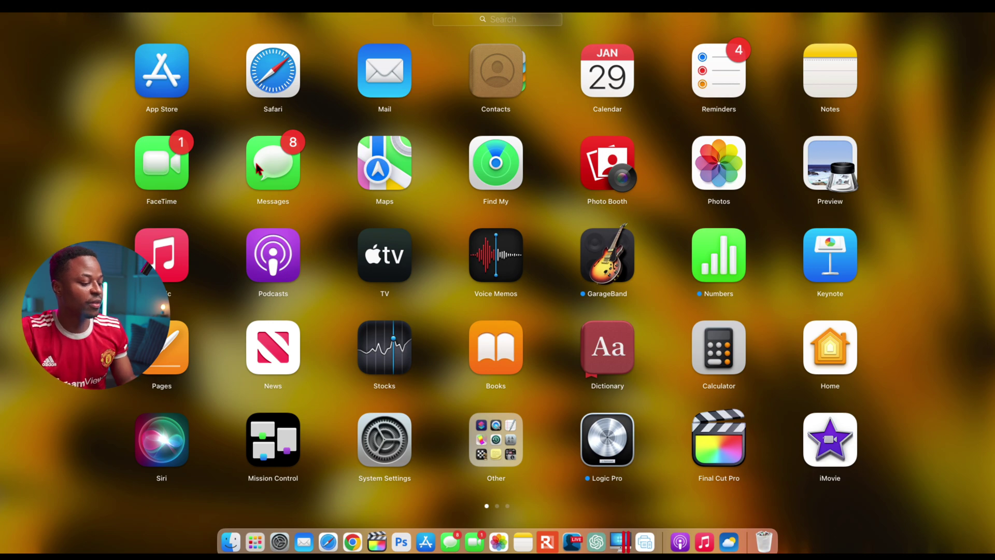
Step: Launch System Settings, close Weather, and open General > Software Update to check for macOS updates
click(372, 449)
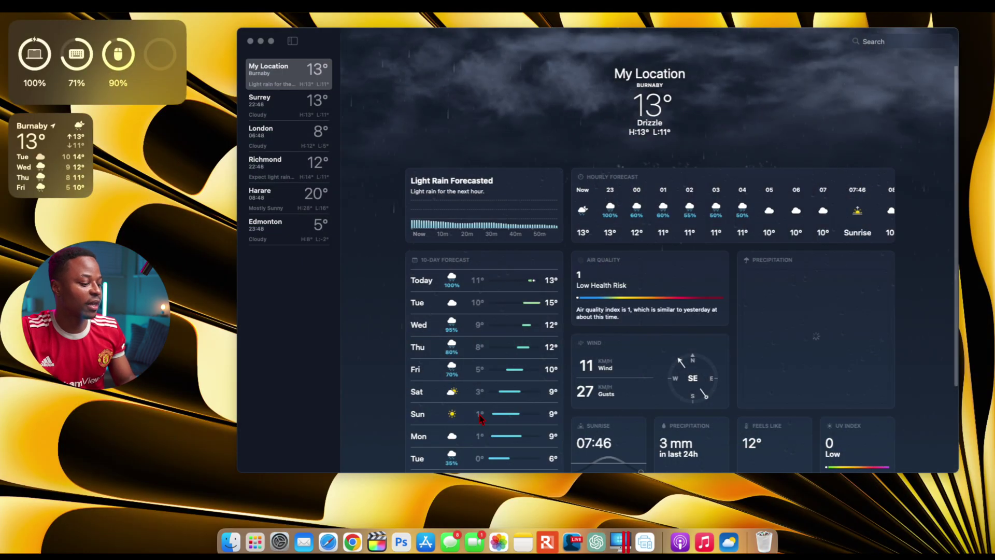
click(250, 41)
click(384, 306)
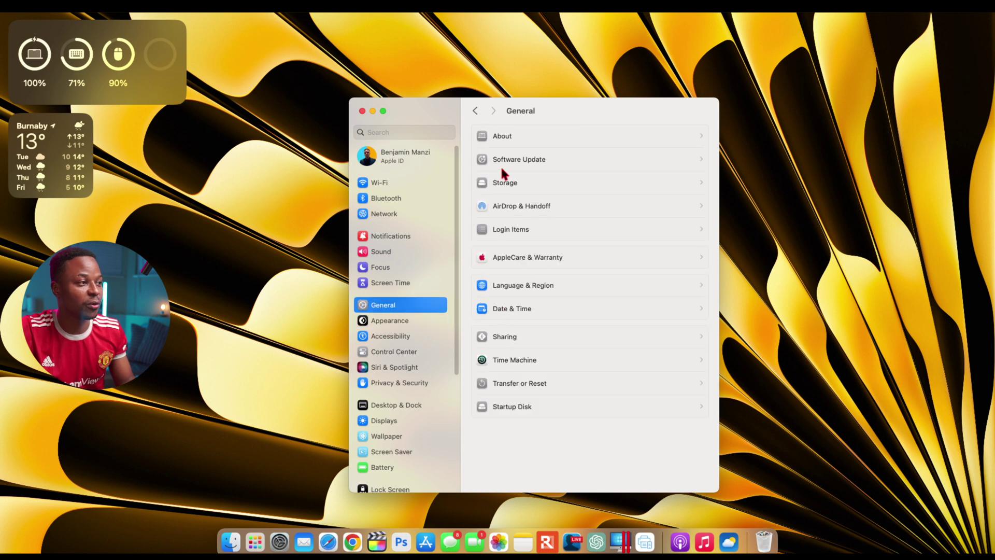
click(536, 156)
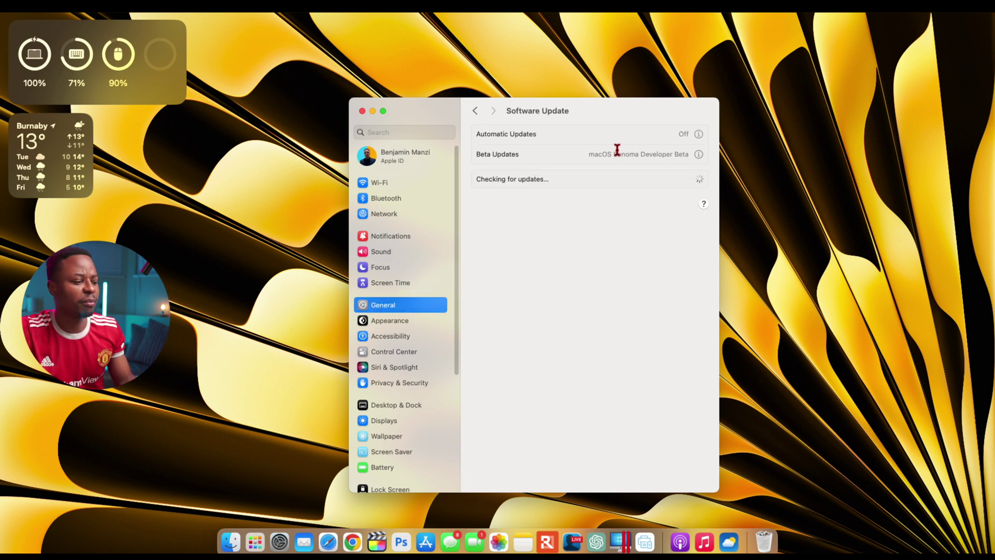